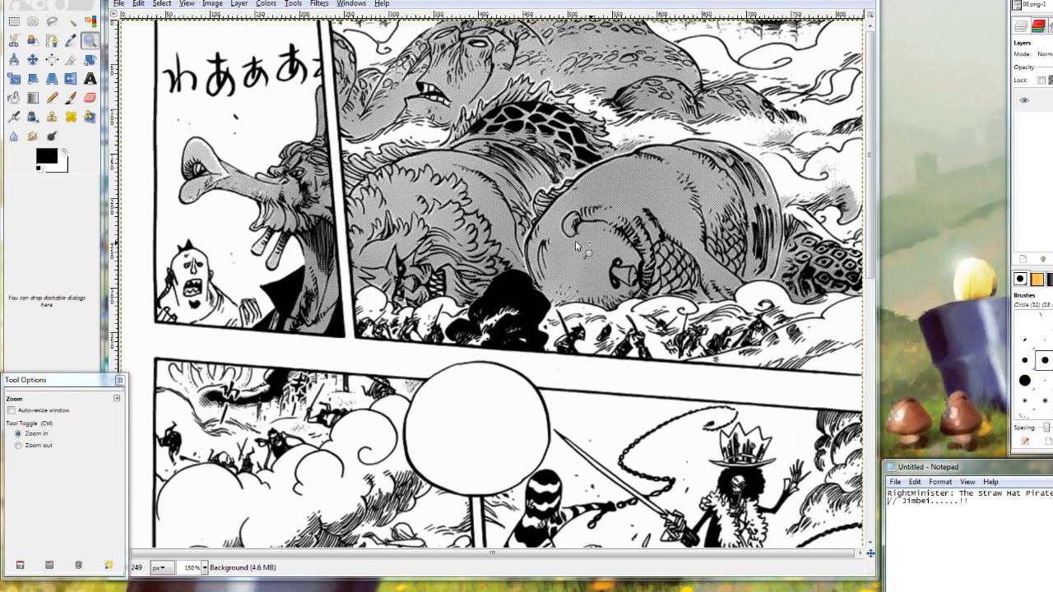
Select the Text tool so Tool Options show the Sans 18 px text settings.
left_click(90, 79)
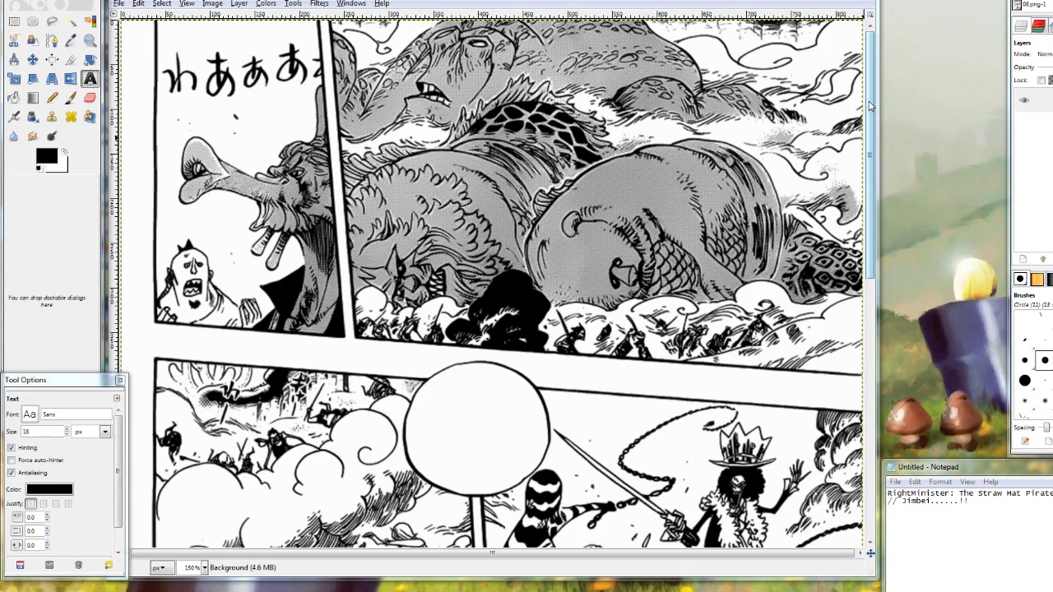
mouse_move(870, 105)
left_mouse_down()
mouse_move(870, 138)
mouse_move(871, 86)
left_mouse_up()
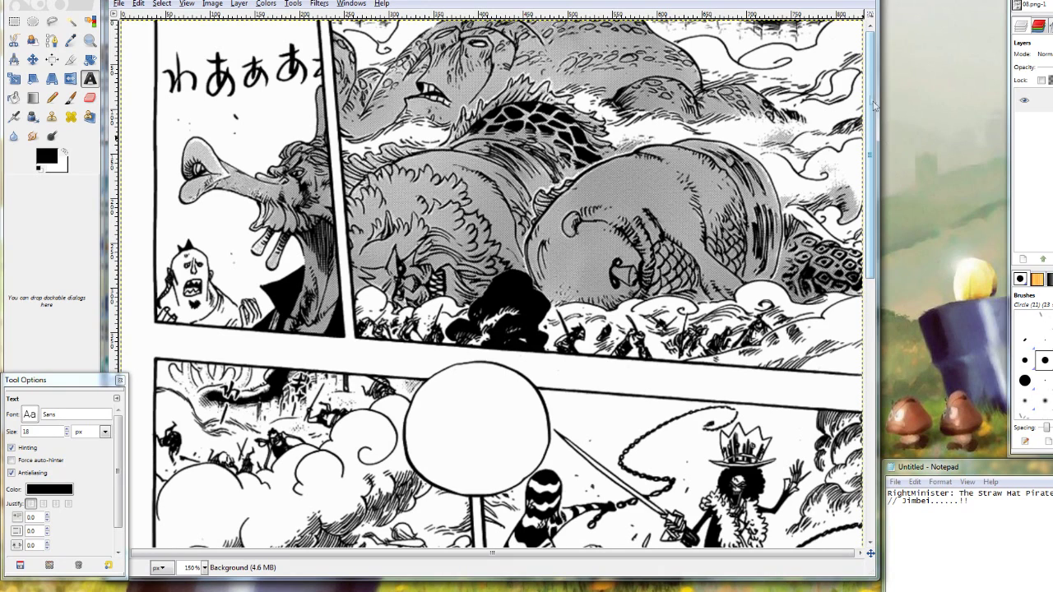
left_click_drag(870, 74, 865, 185)
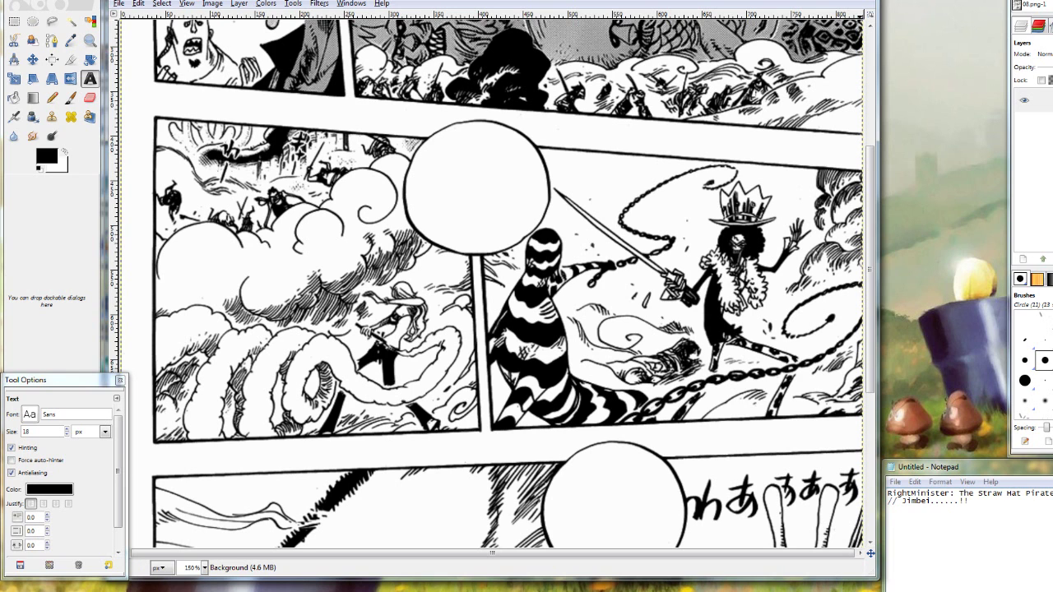
Copy the 'The Straw Hat Pirates...' line from the Notepad script.
left_click_drag(959, 493, 1052, 493)
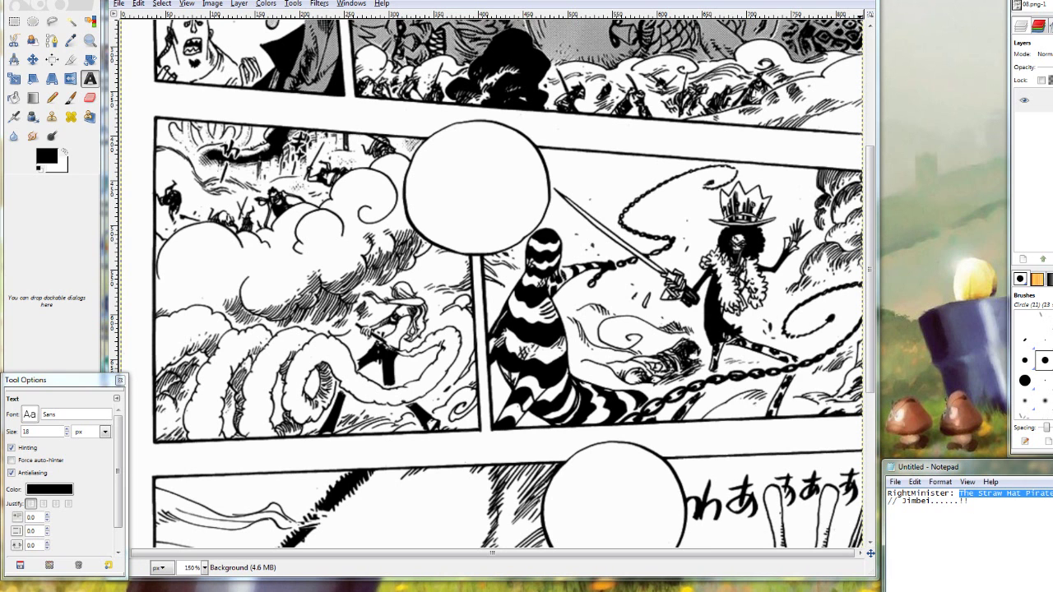
right_click(1020, 493)
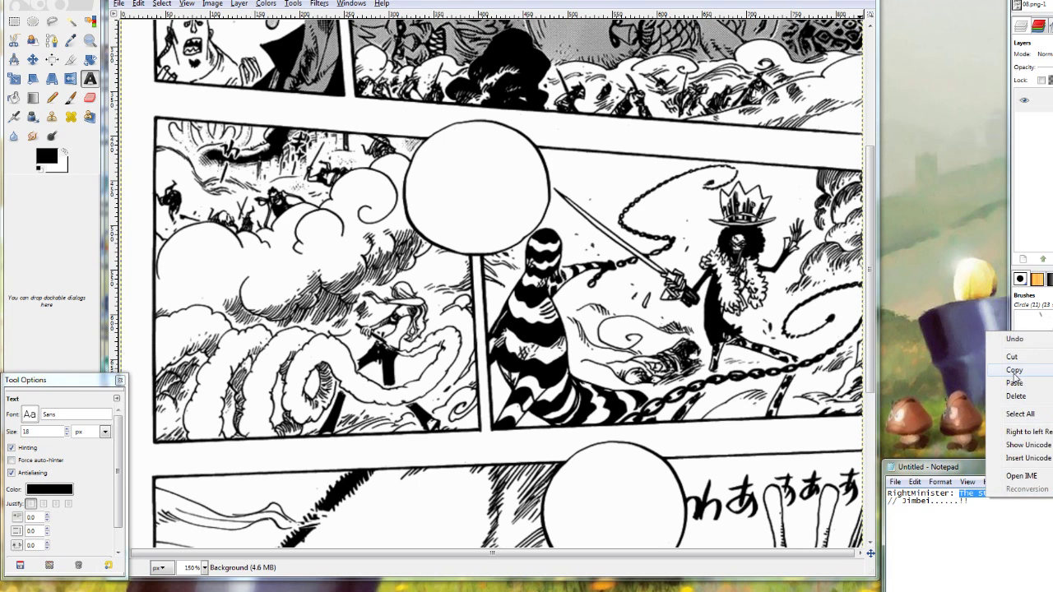
left_click(1011, 383)
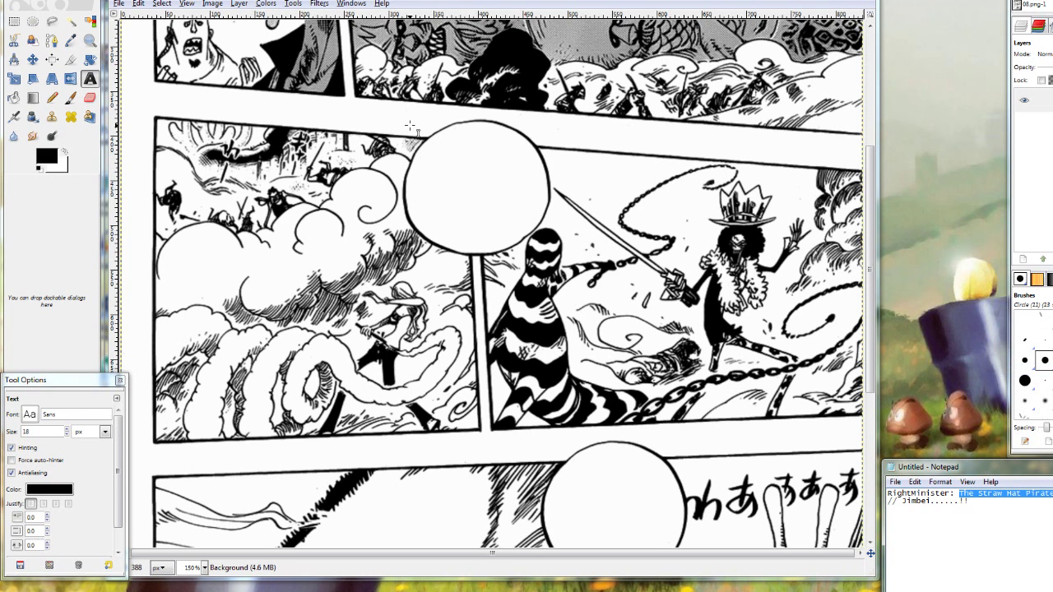
Draw a text box over the top speech bubble and paste the copied line into it.
left_click_drag(408, 125, 551, 253)
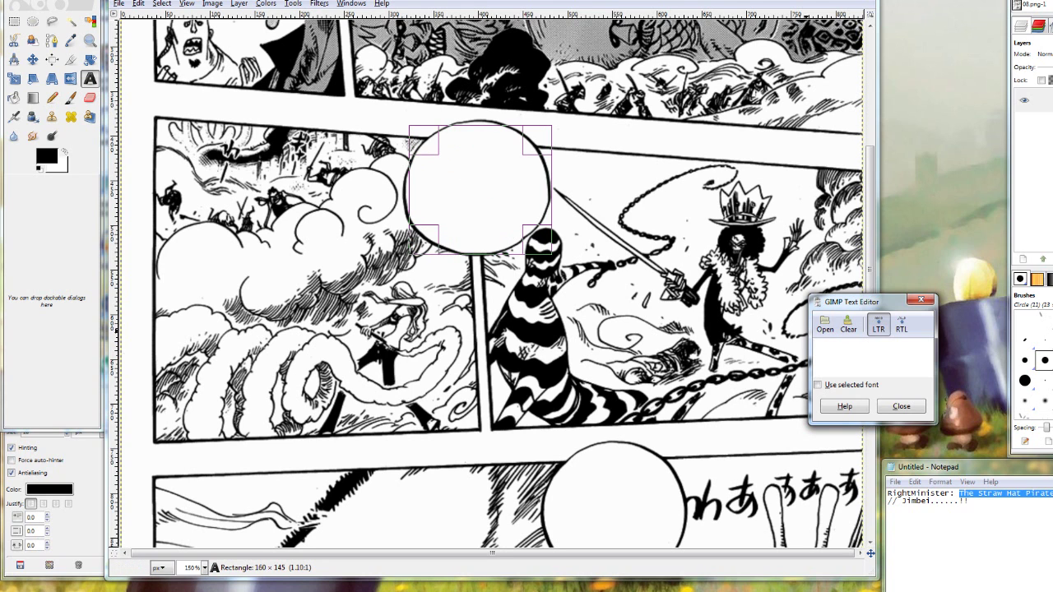
right_click(827, 344)
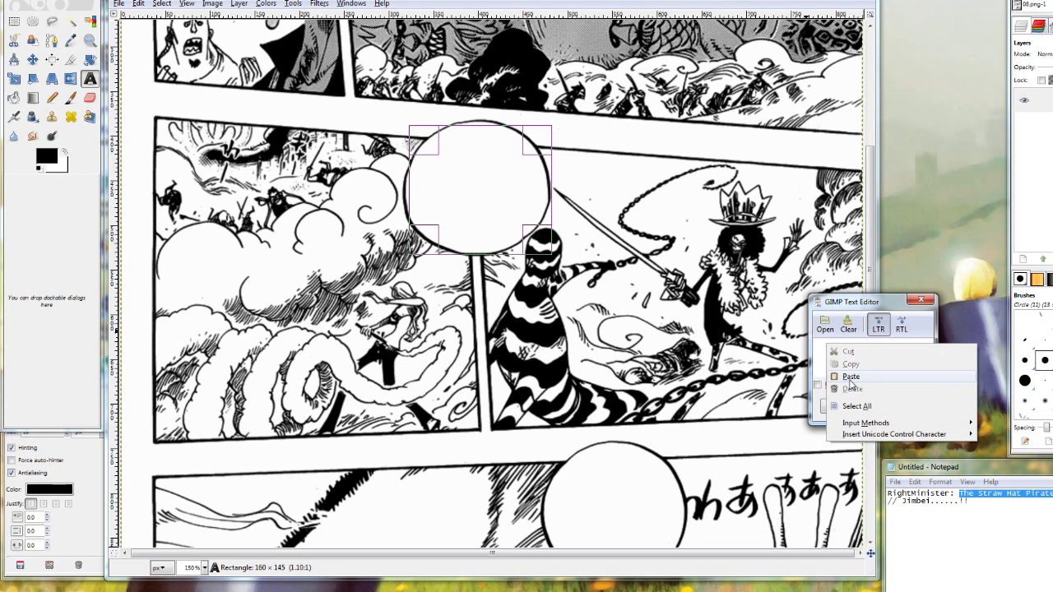
left_click(850, 378)
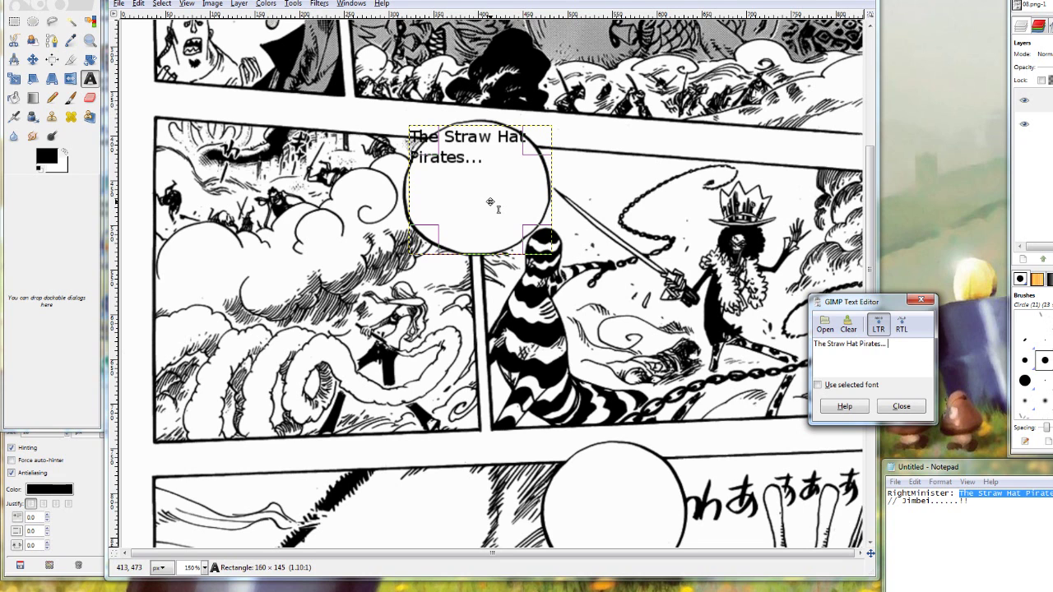
Set the bubble text to Wild Words Roman BR, centre-justify it, and reselect its text box.
left_click(89, 540)
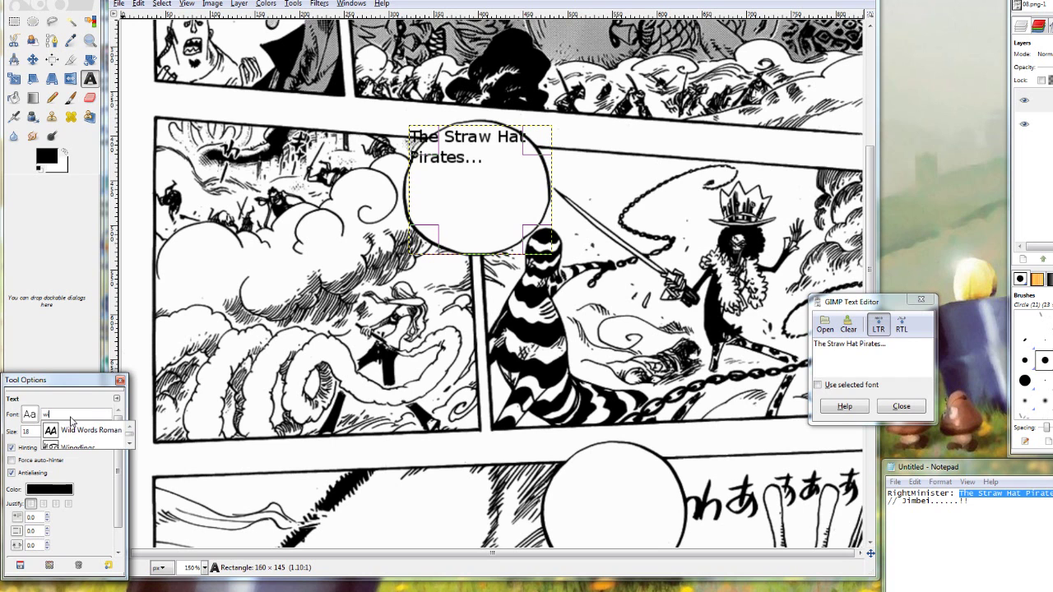
left_click(67, 430)
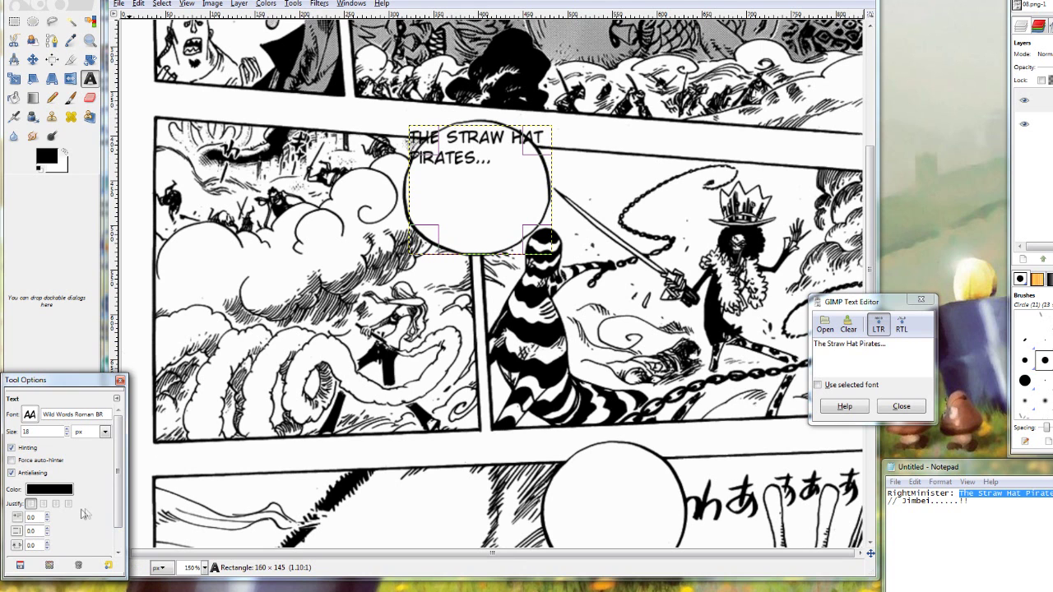
left_click(56, 505)
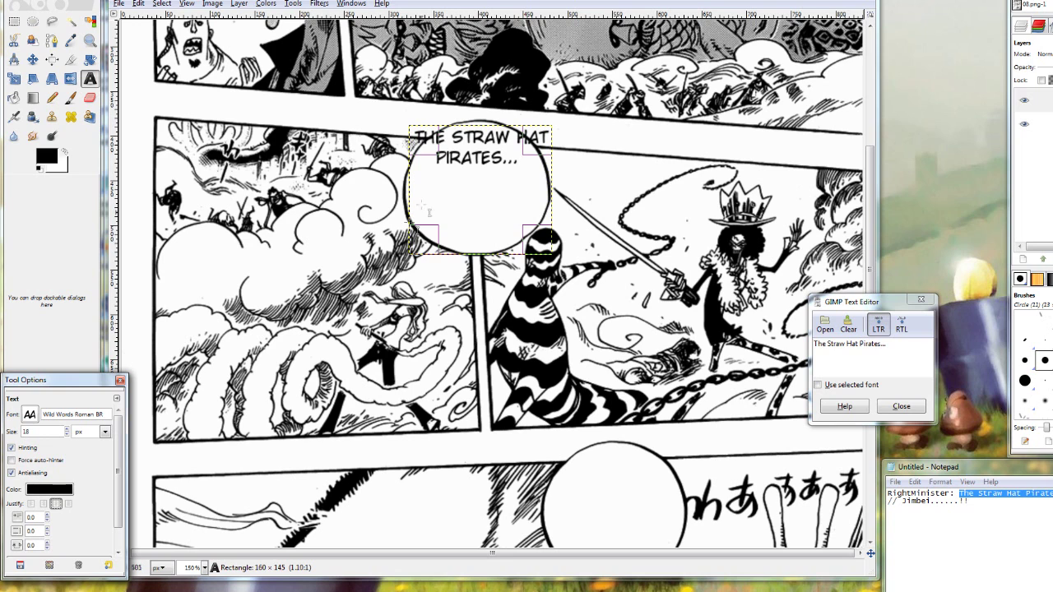
left_click(414, 174)
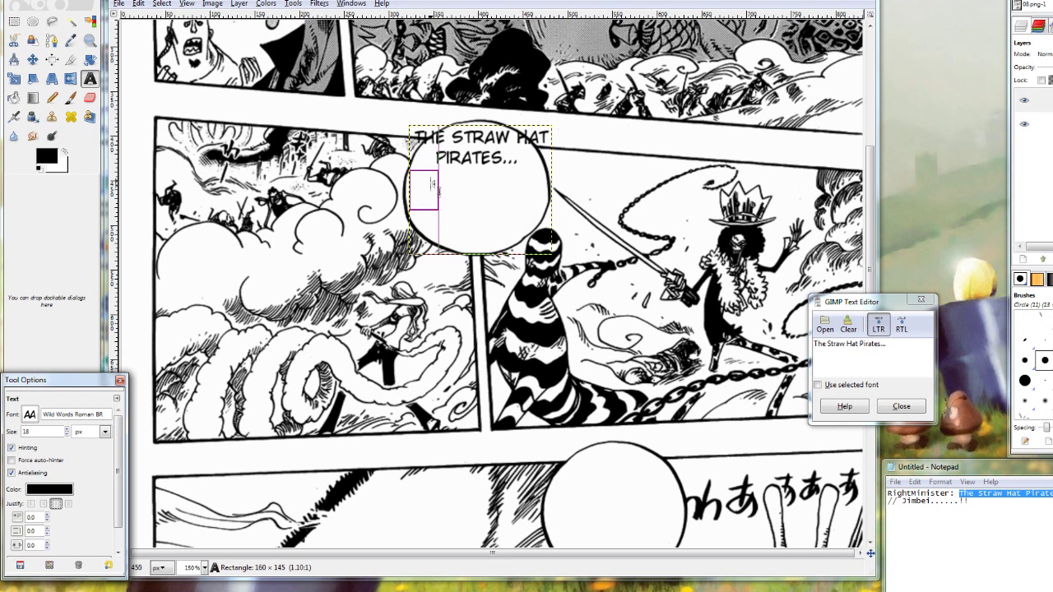
left_click(451, 196)
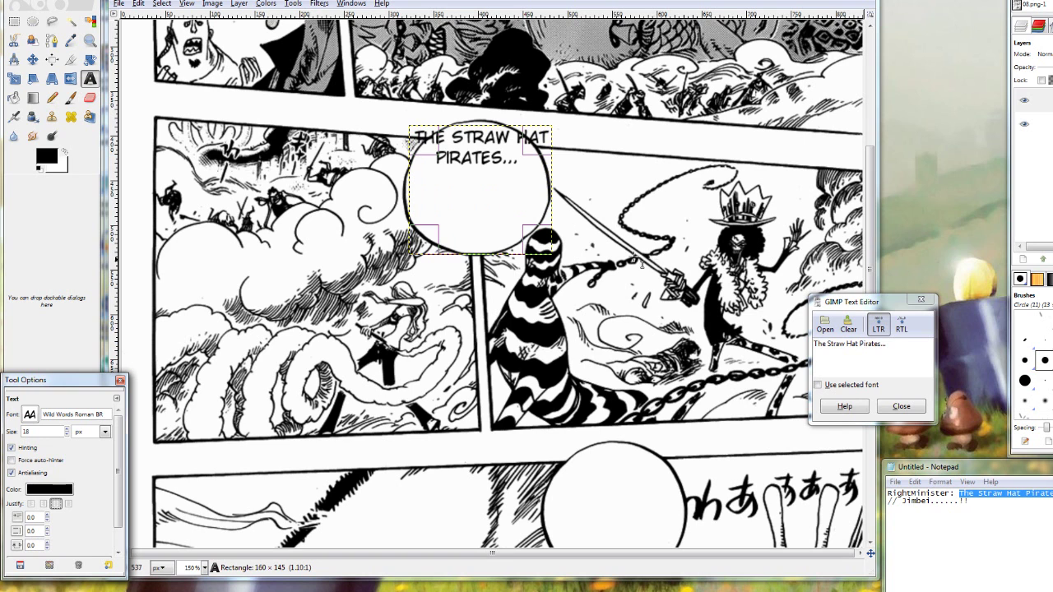
left_click(426, 197)
Narrow the box, break the line after 'The', and move the text into the bubble's middle.
mouse_move(426, 197)
left_mouse_down()
mouse_move(466, 200)
mouse_move(426, 198)
left_mouse_up()
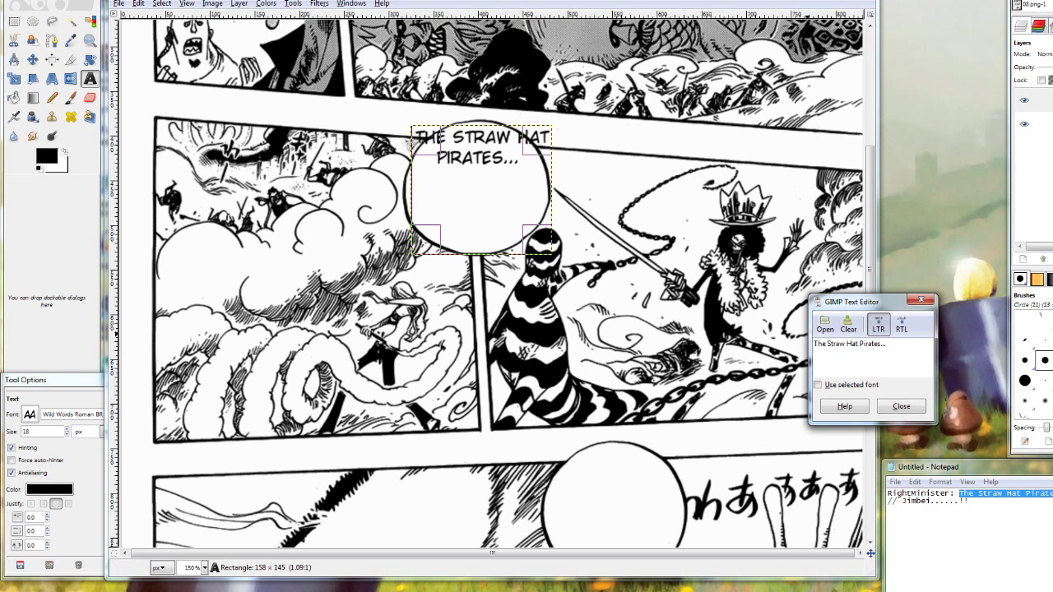
key("Return")
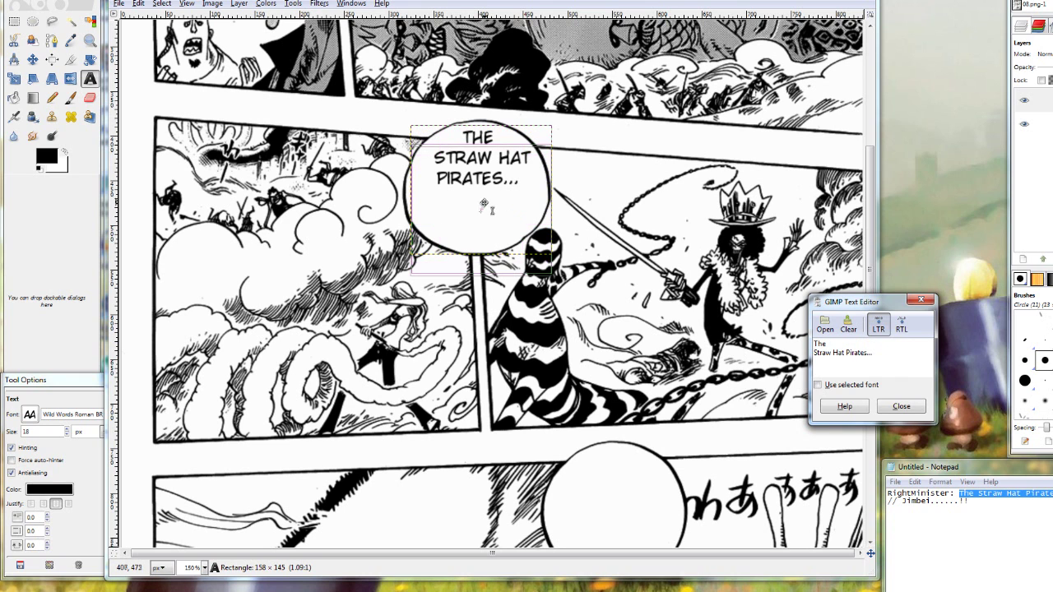
left_click_drag(490, 185, 486, 214)
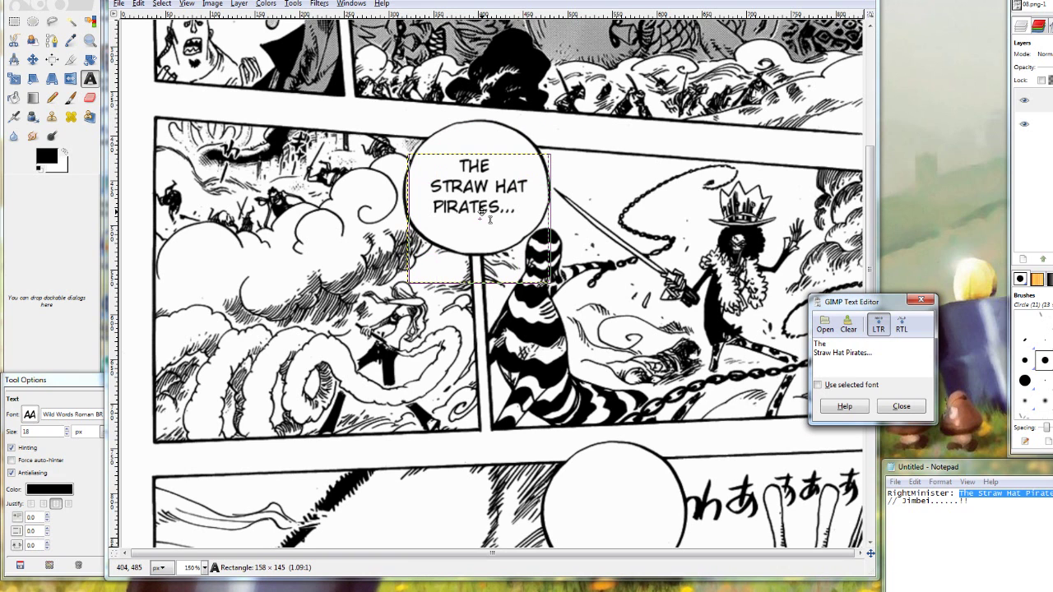
left_click_drag(482, 210, 479, 212)
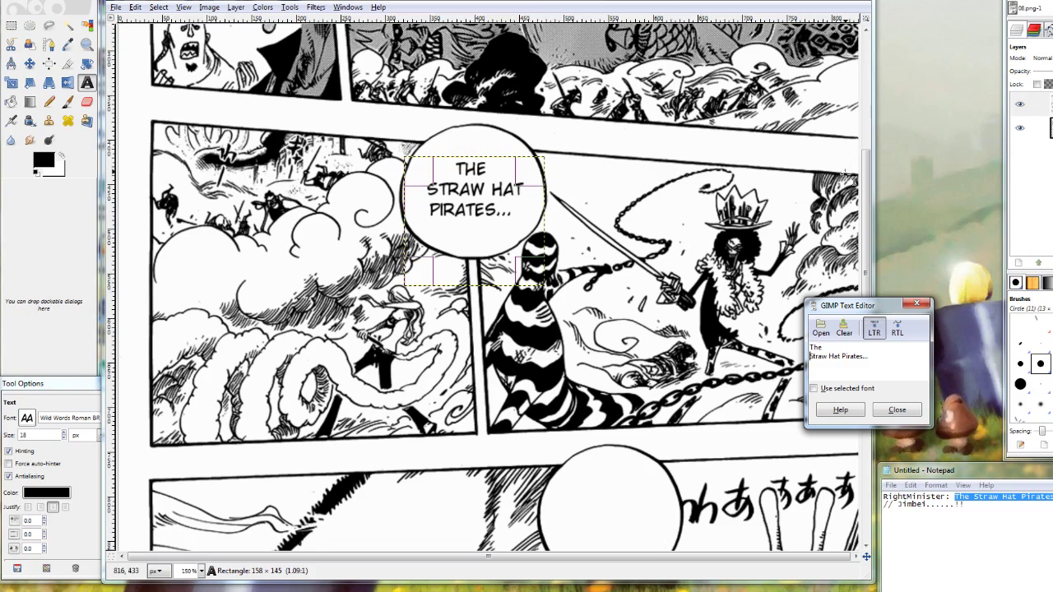
Add a 'Jinbe...!!' text box over the lower bubble and move it down toward the centre.
left_click_drag(865, 185, 864, 311)
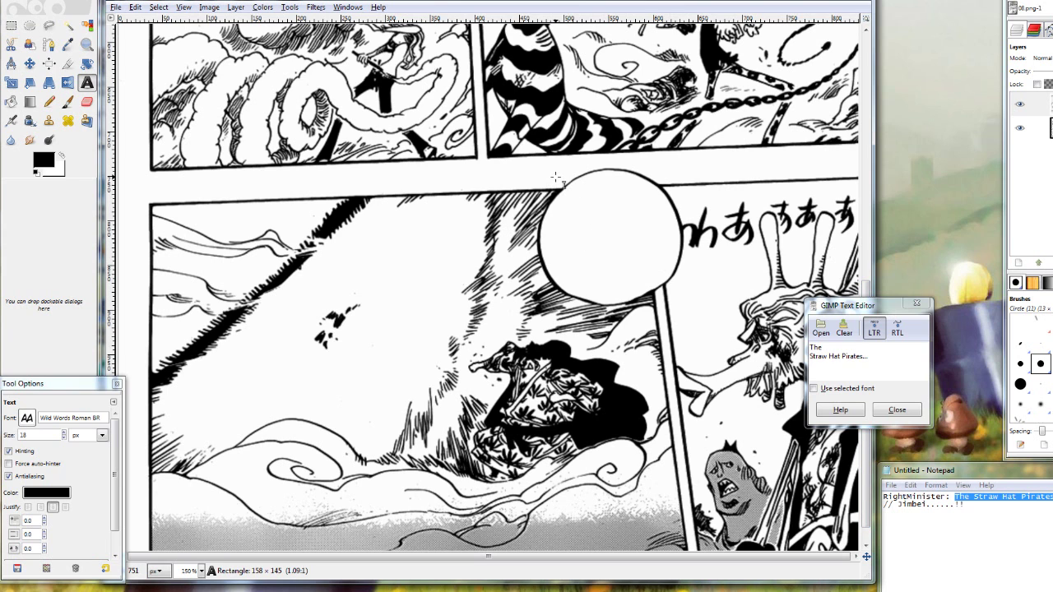
left_click_drag(555, 177, 664, 293)
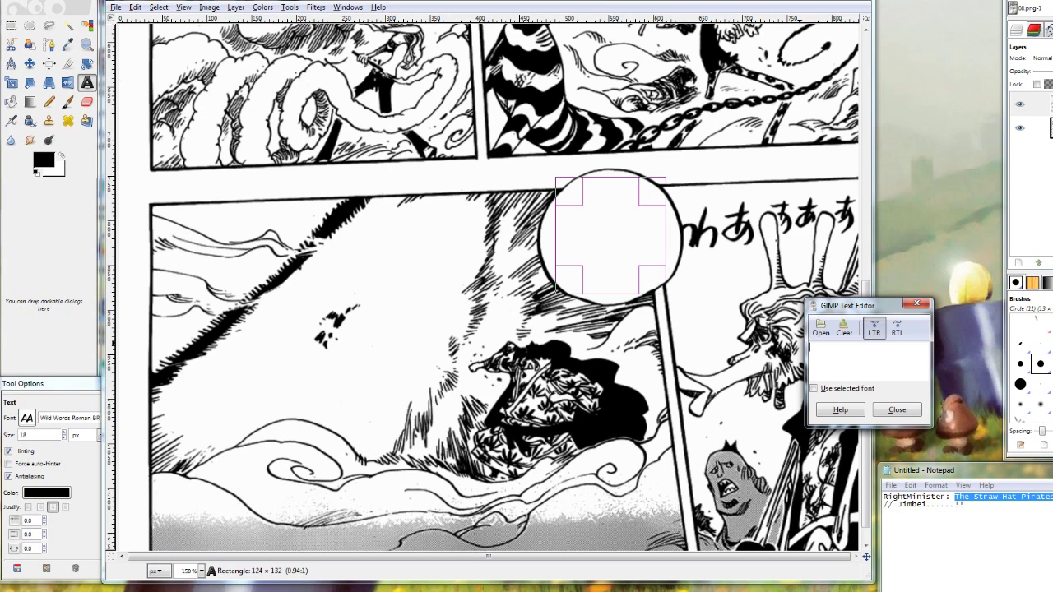
type("Jinbe")
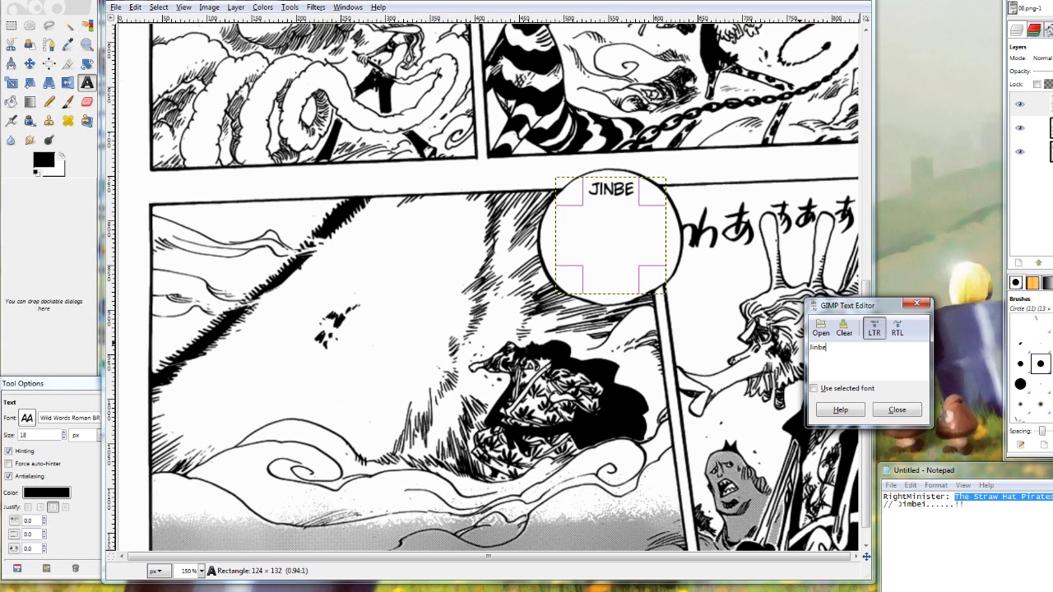
type("...")
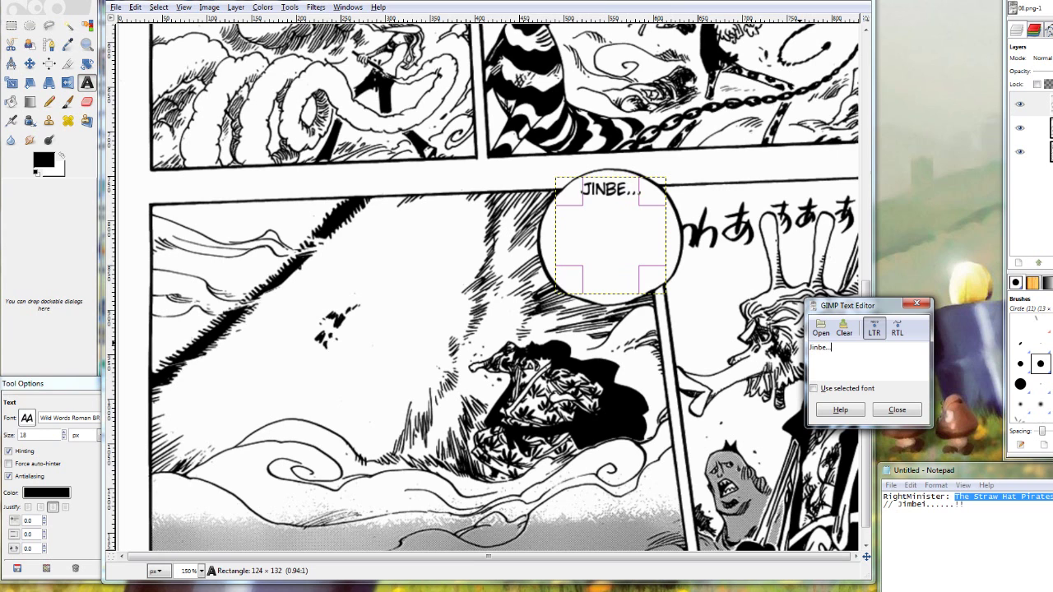
type("!!")
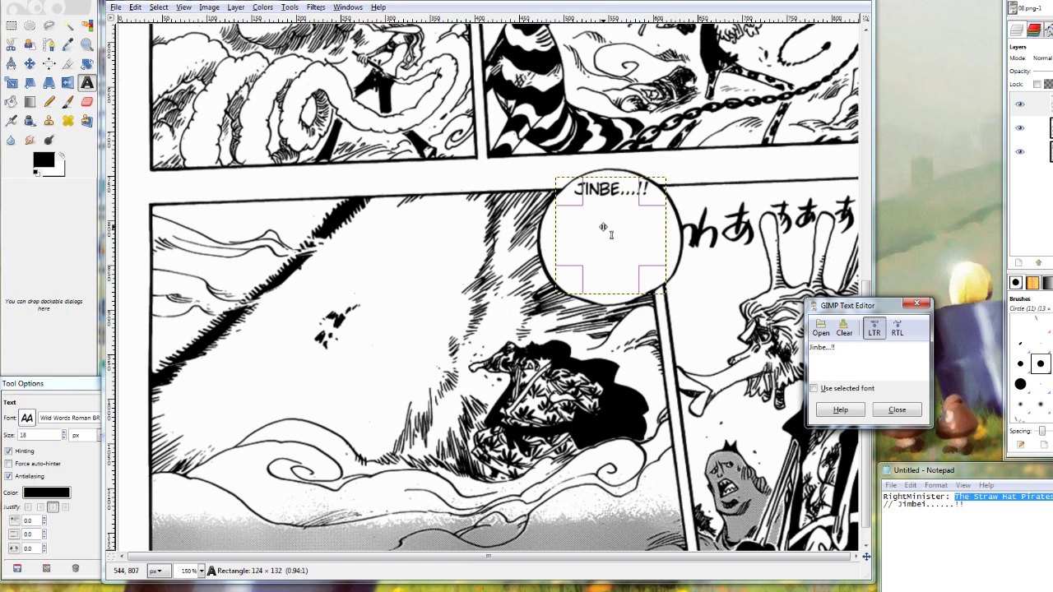
left_click_drag(613, 240, 606, 276)
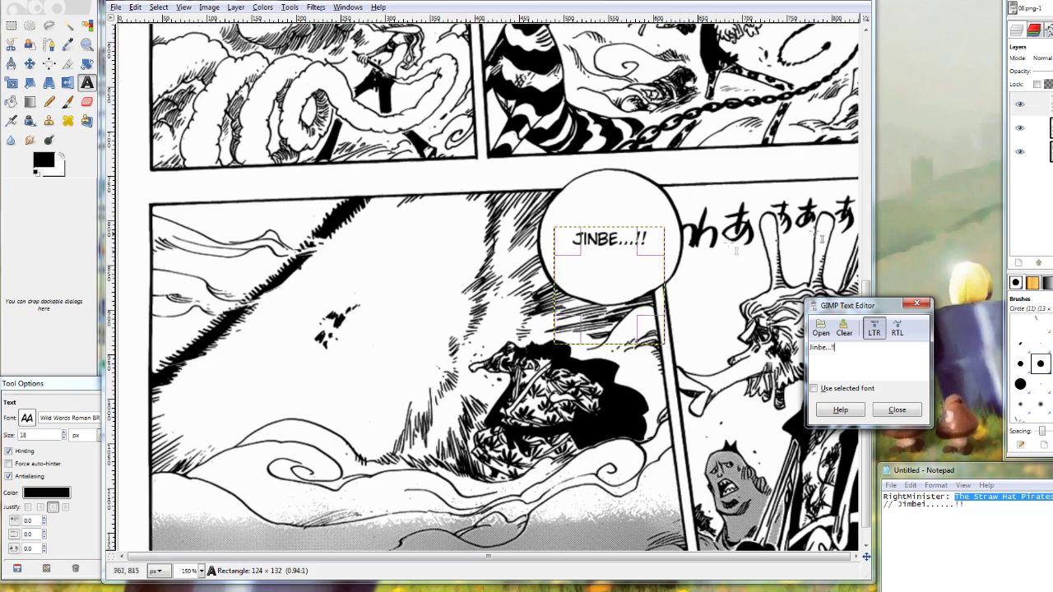
scroll(855, 247, "up", 2)
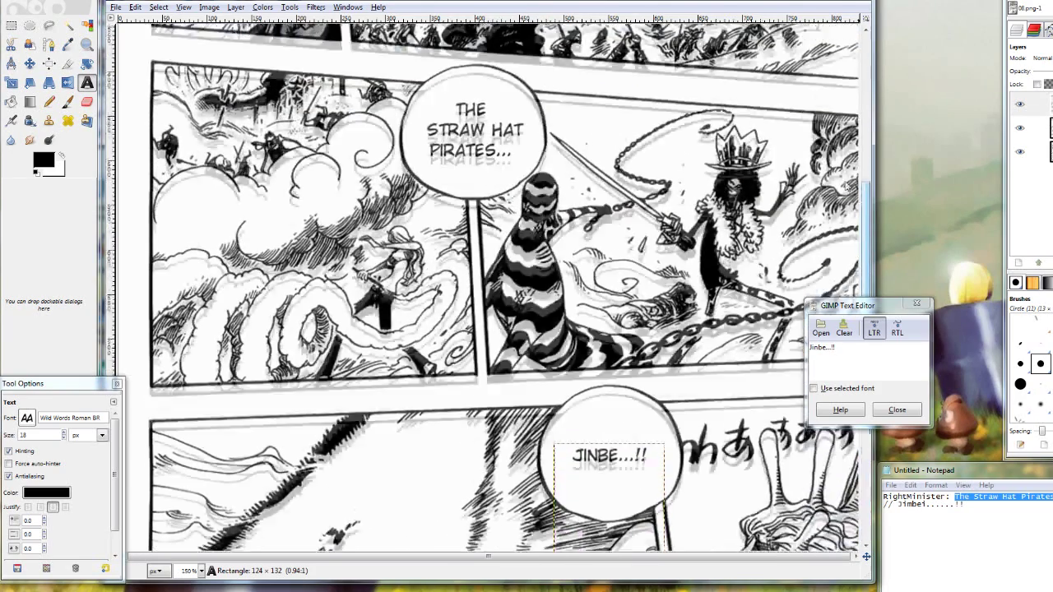
Remove the line break after 'The' and narrow the Straw Hat text box.
scroll(840, 174, "up", 1)
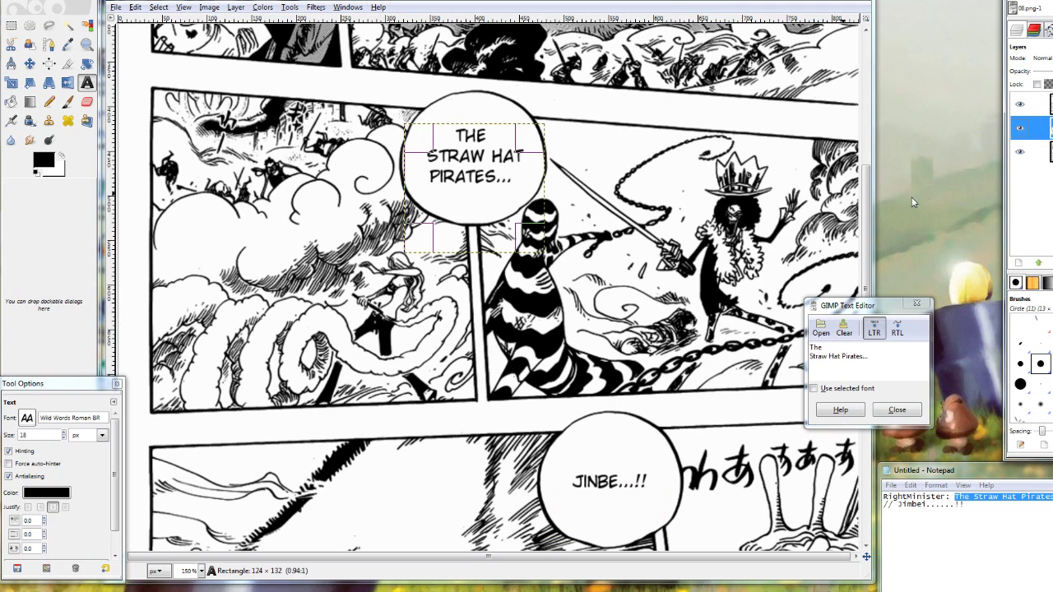
left_click(498, 185)
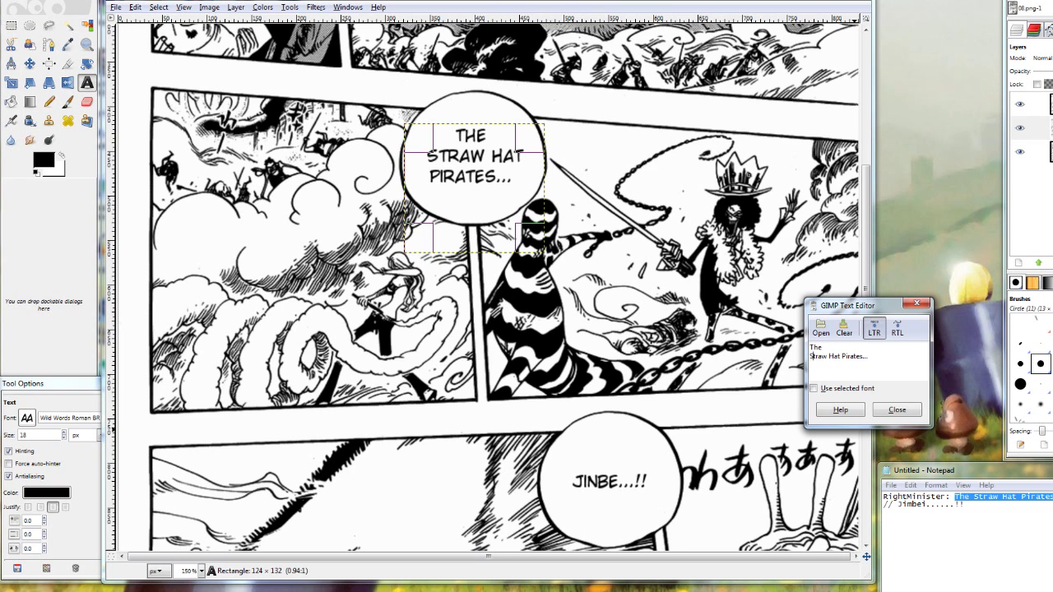
key("BackSpace")
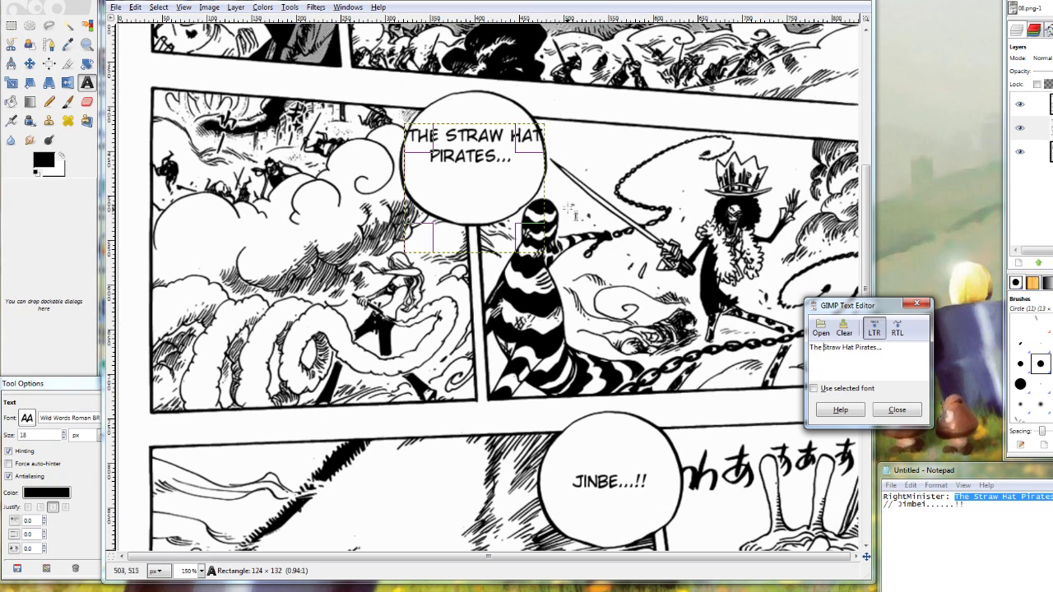
left_click_drag(533, 190, 473, 188)
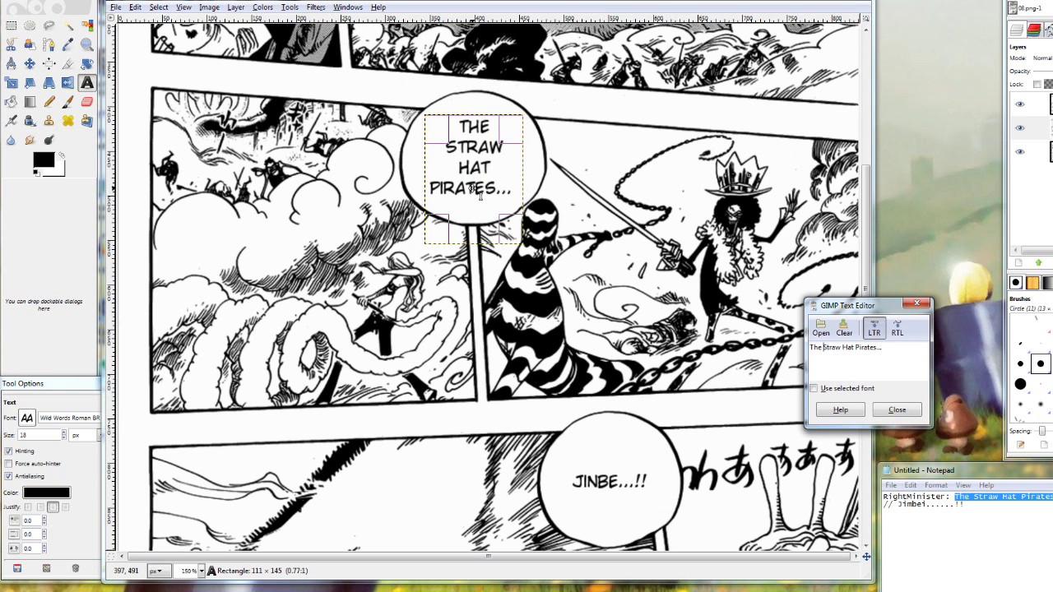
Reinsert the break after 'The', widen the box, and centre the text in the bubble.
left_click(1028, 105)
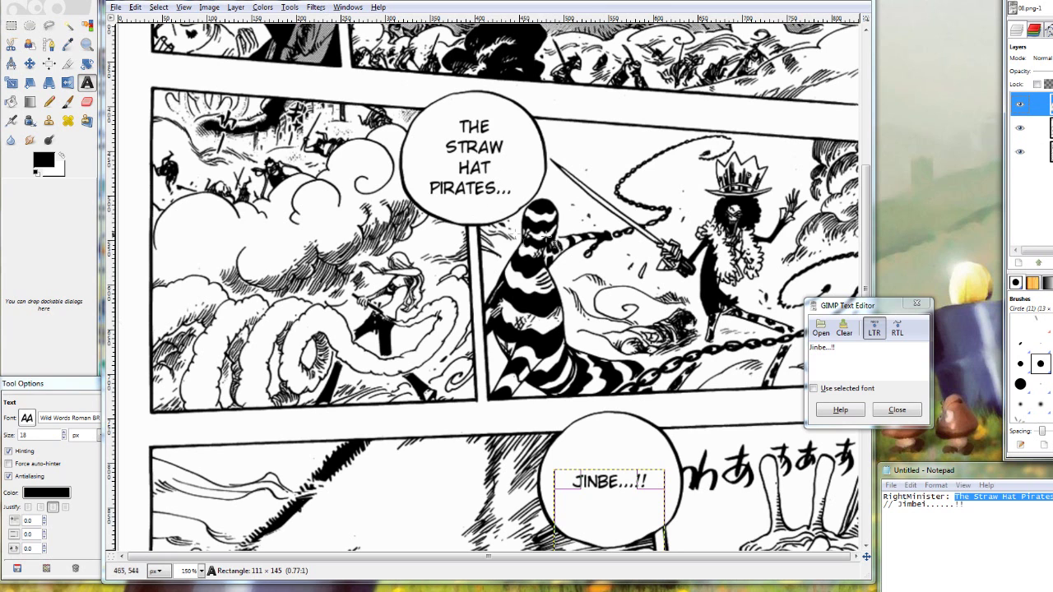
left_click(1029, 127)
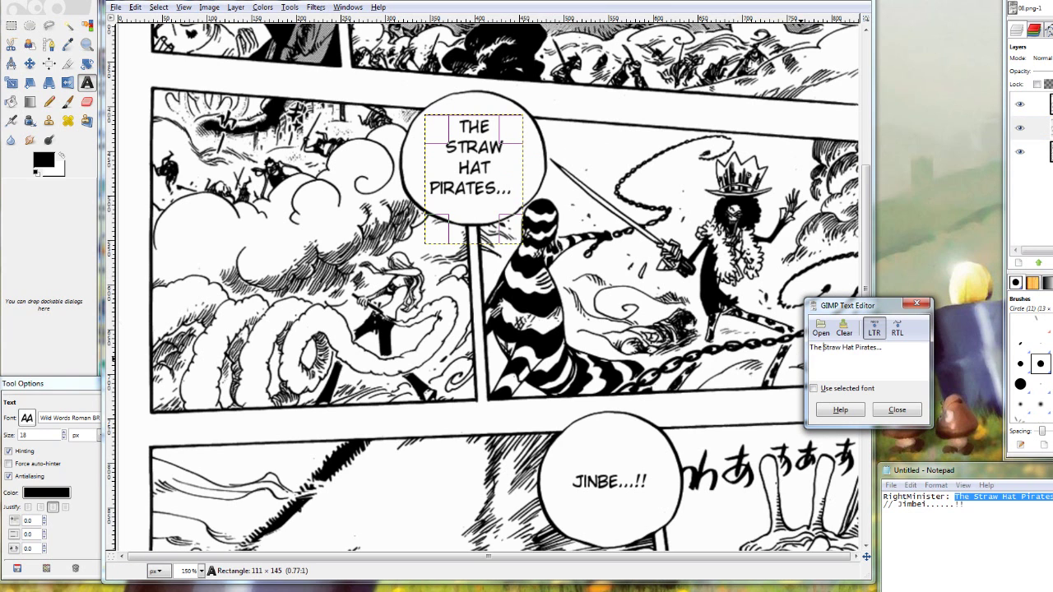
key("Return")
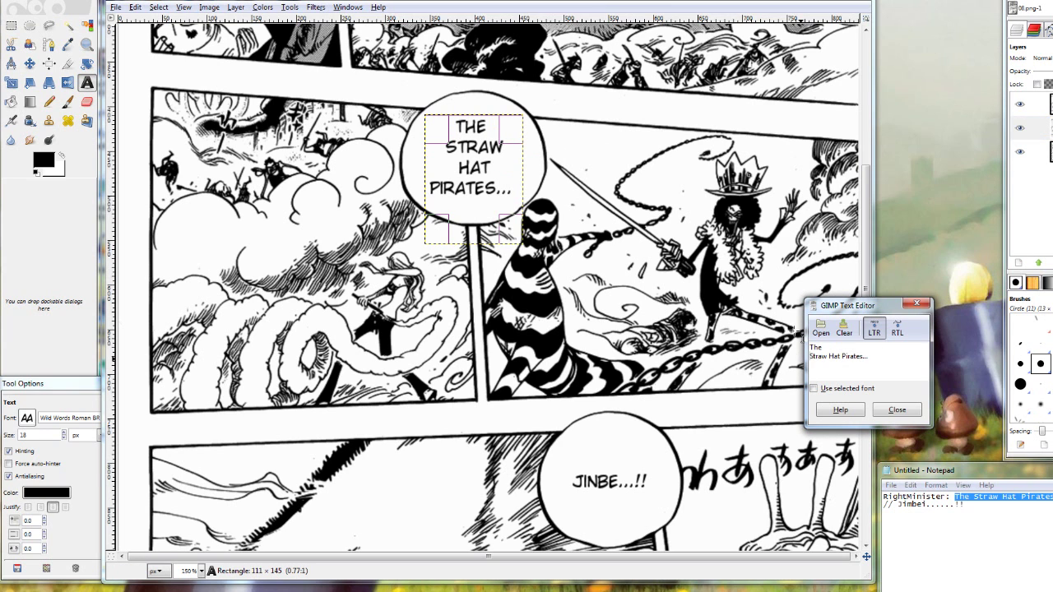
left_click_drag(436, 179, 415, 179)
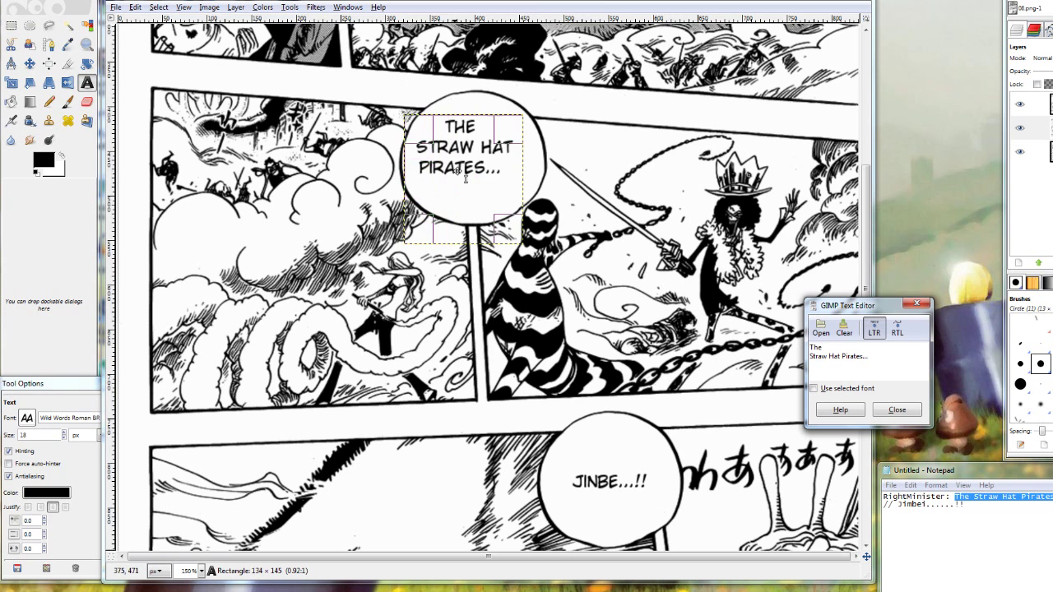
left_click_drag(481, 183, 491, 191)
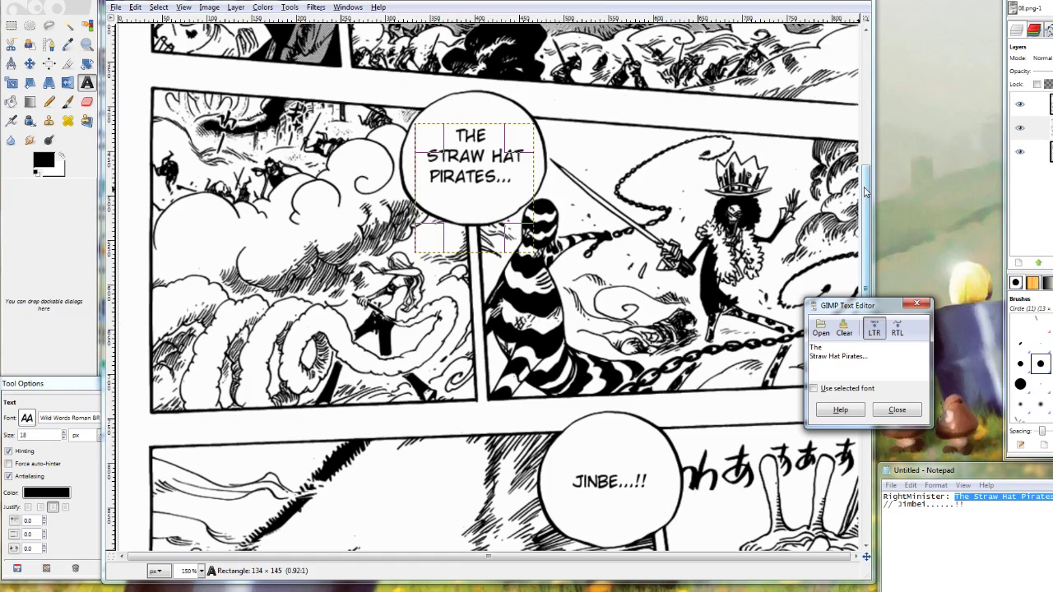
scroll(865, 192, "up", 3)
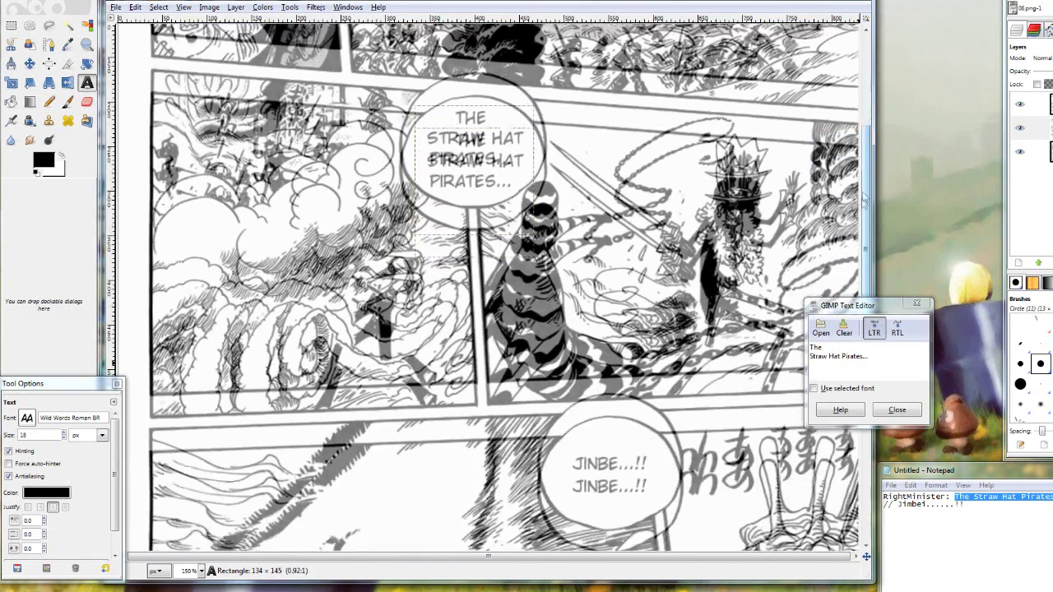
scroll(863, 197, "down", 5)
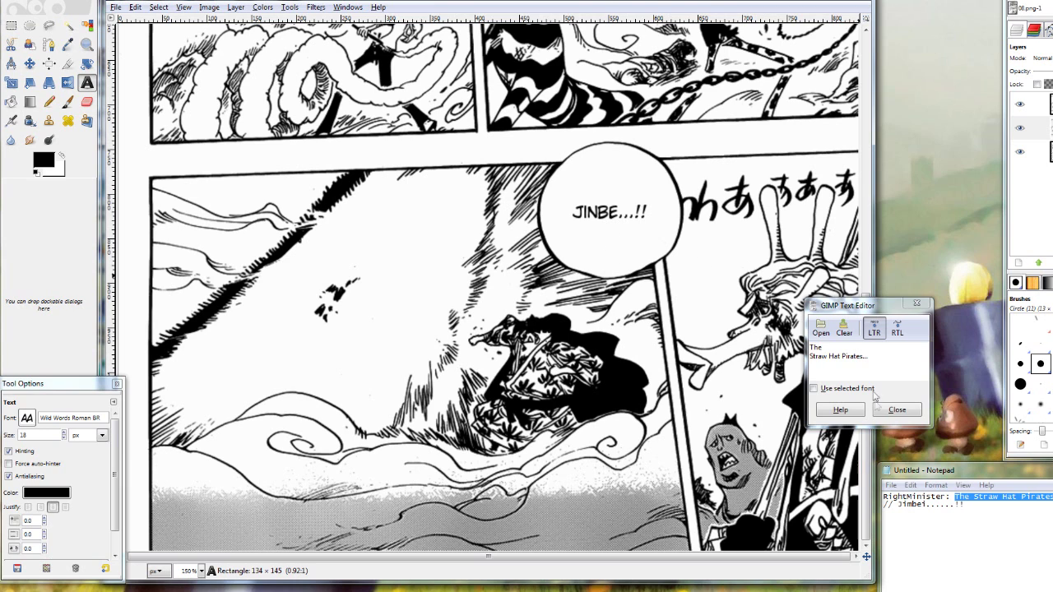
Draw a new 156 × 28 px text box in the gutter below the upper-left panel.
left_click_drag(866, 471, 862, 190)
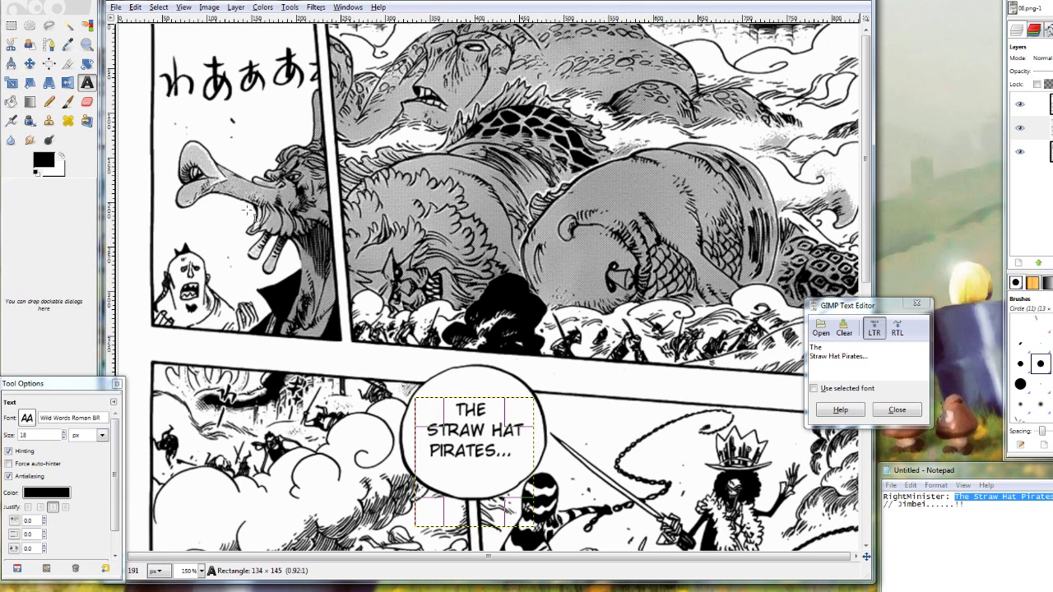
left_click_drag(152, 330, 301, 363)
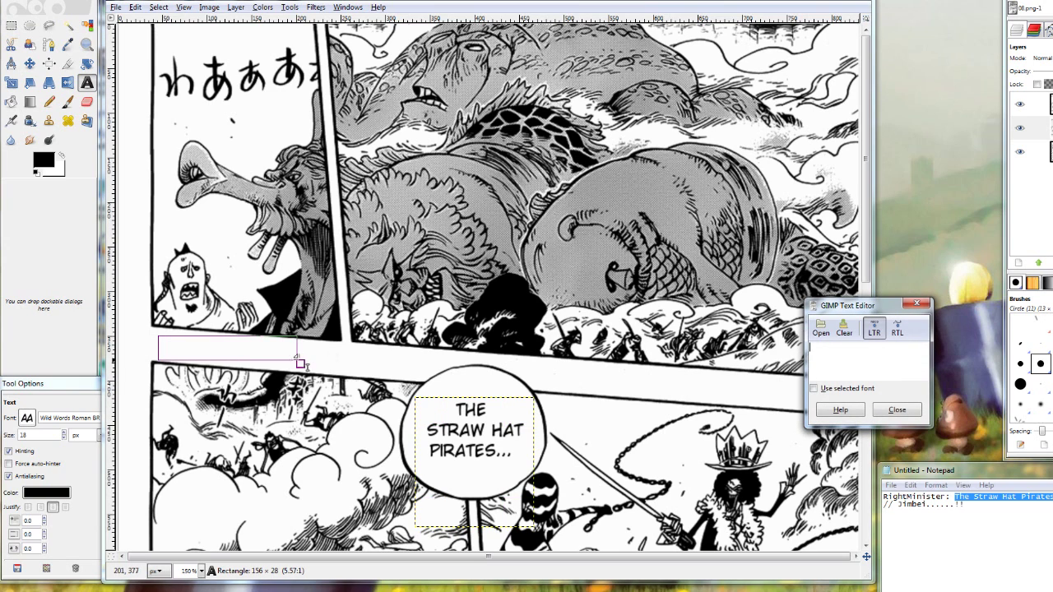
Type 'SFX: waaaah' and position the caption in the gutter beneath the upper-left panel.
type("SFX:")
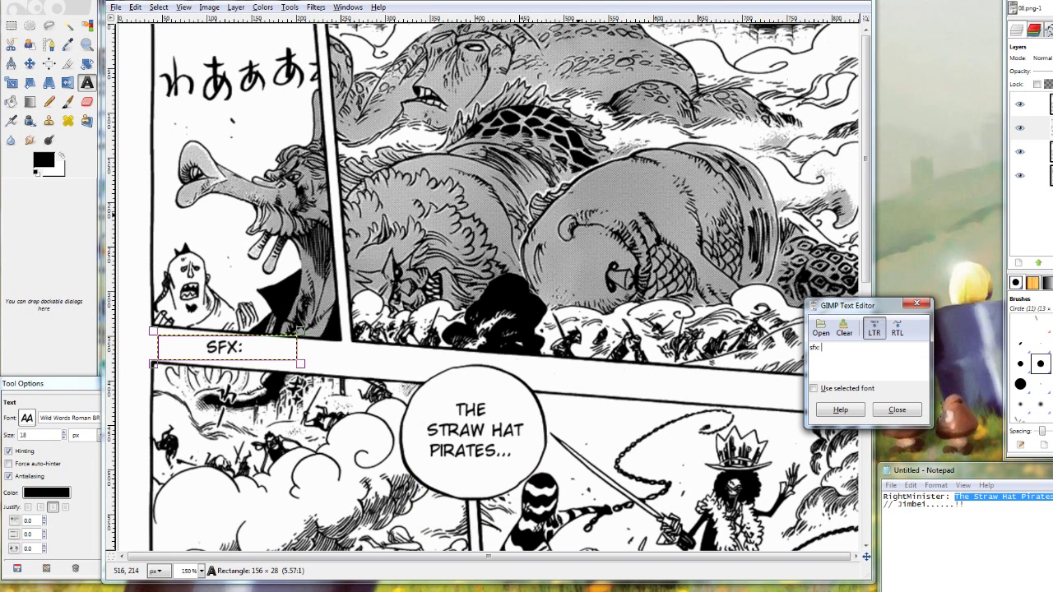
type(" waaa")
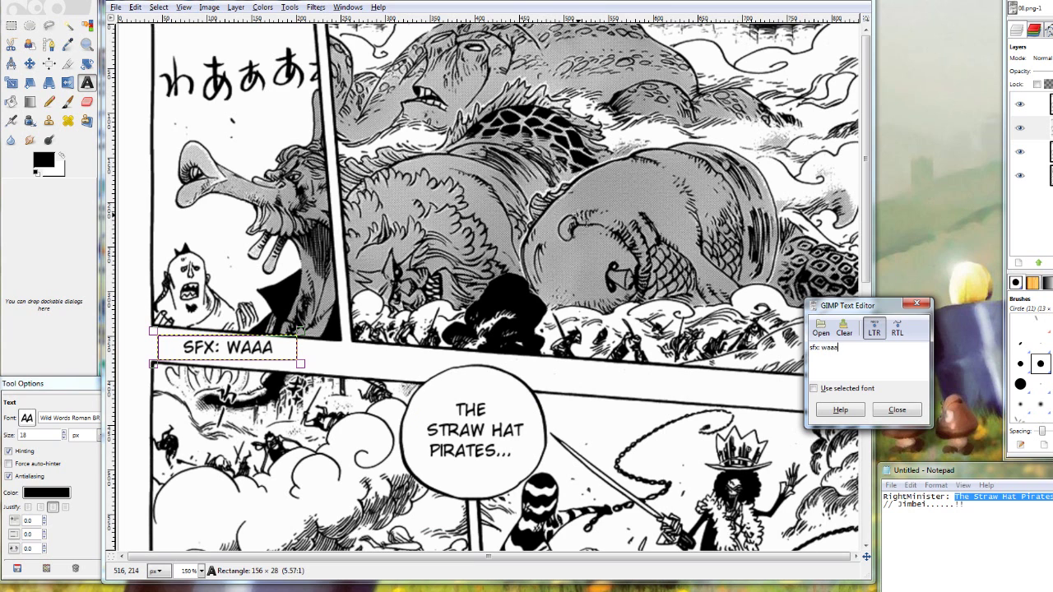
type("ah")
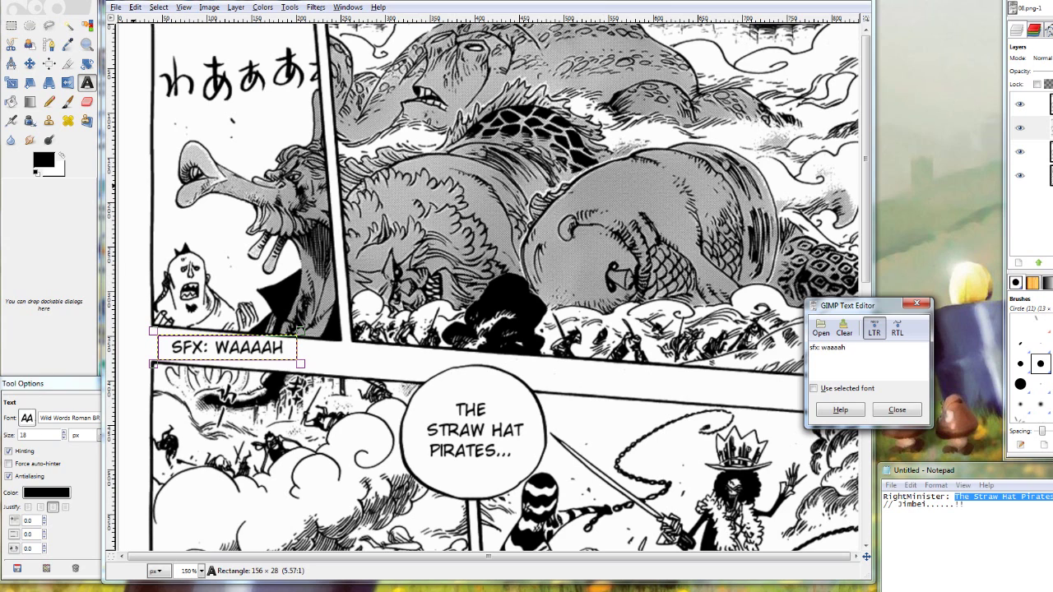
scroll(66, 439, "down", 8)
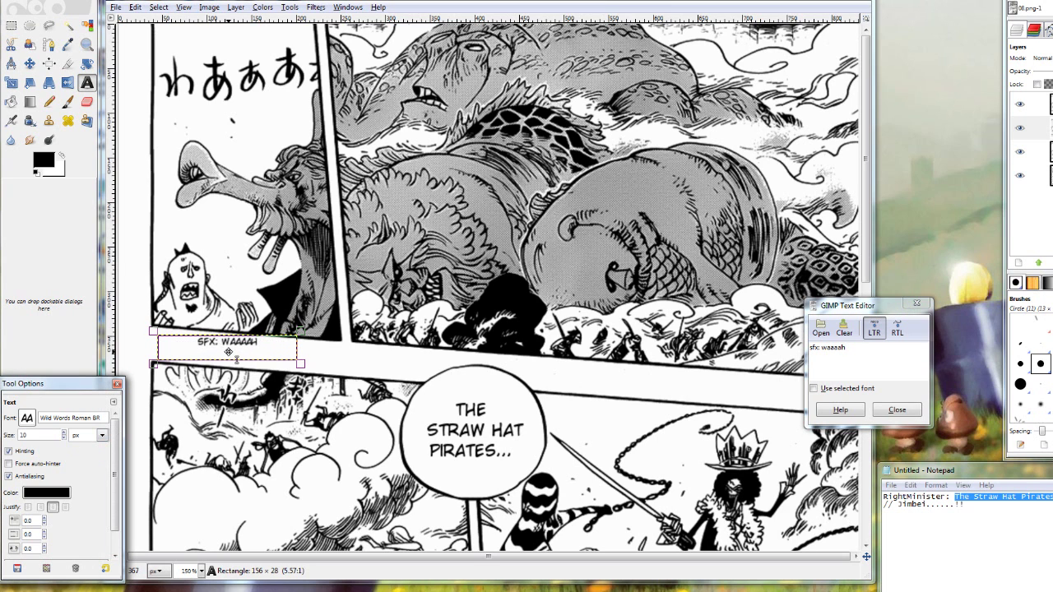
mouse_move(232, 357)
left_mouse_down()
mouse_move(203, 355)
mouse_move(227, 357)
left_mouse_up()
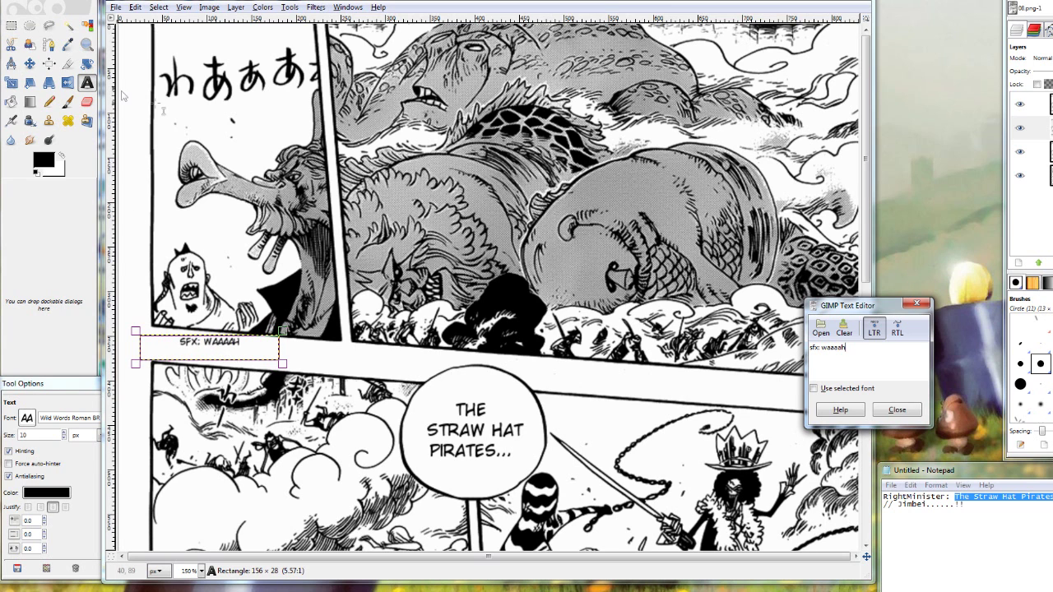
left_click(474, 428)
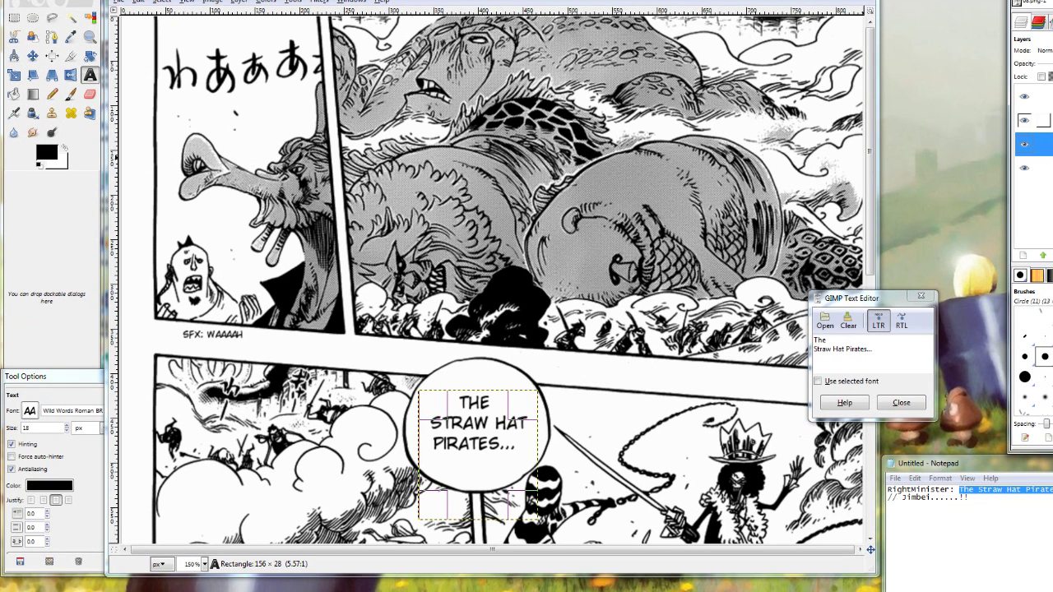
left_click(228, 344)
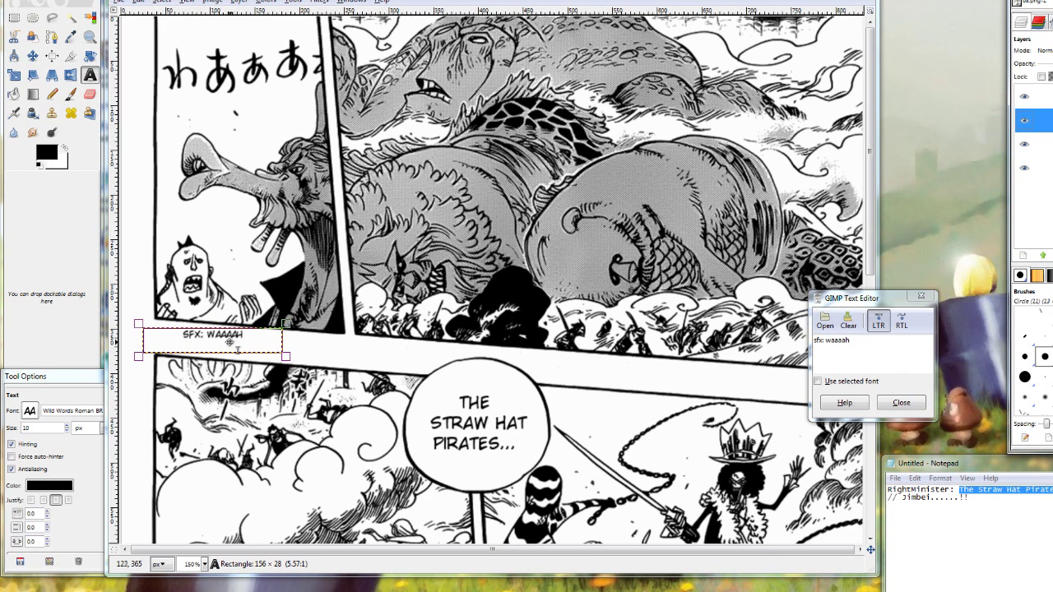
left_click_drag(223, 344, 240, 346)
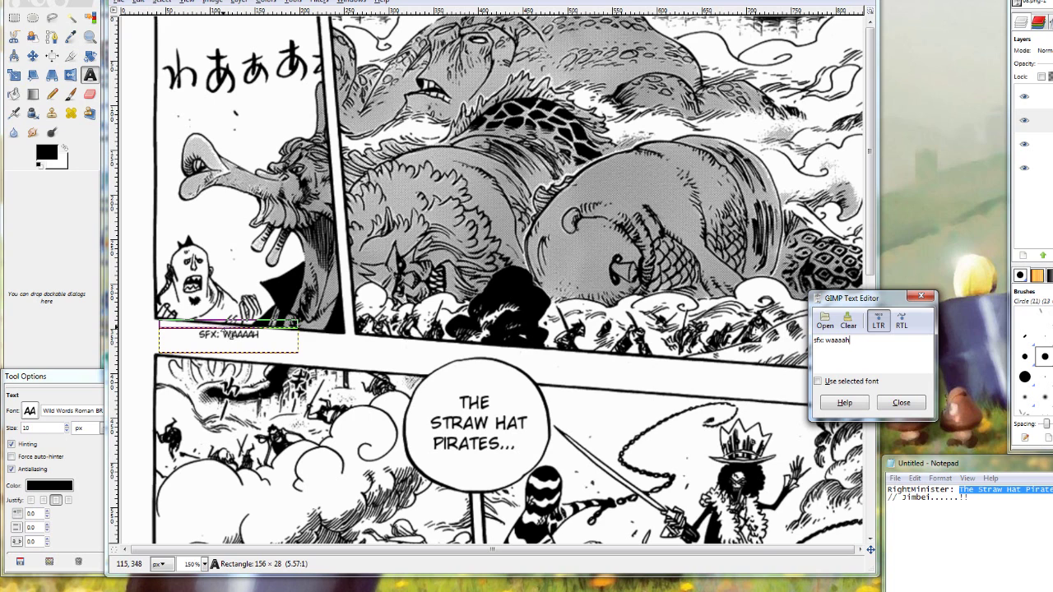
left_click(234, 341)
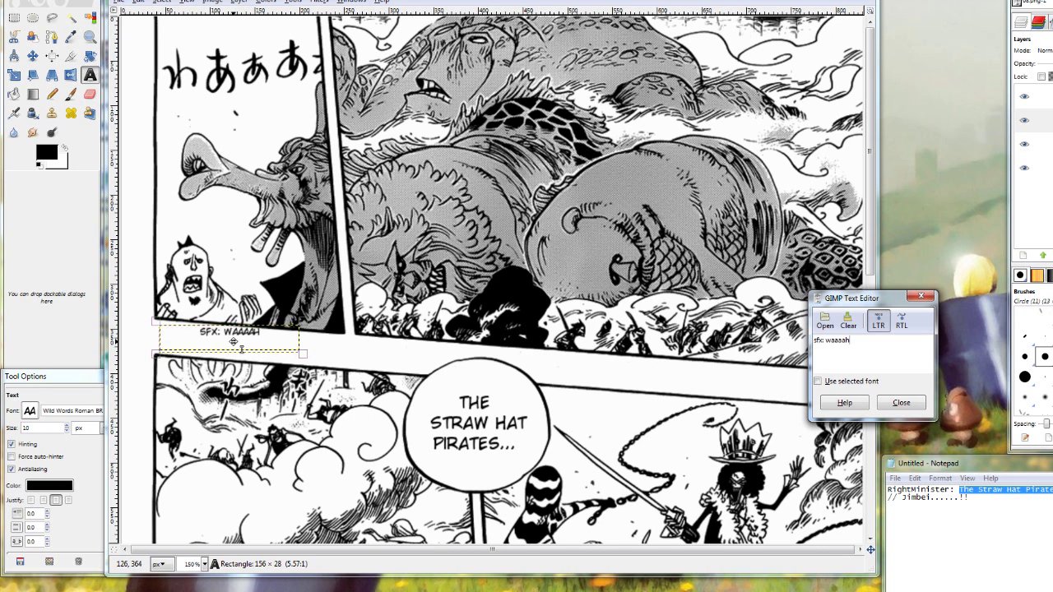
left_click(89, 55)
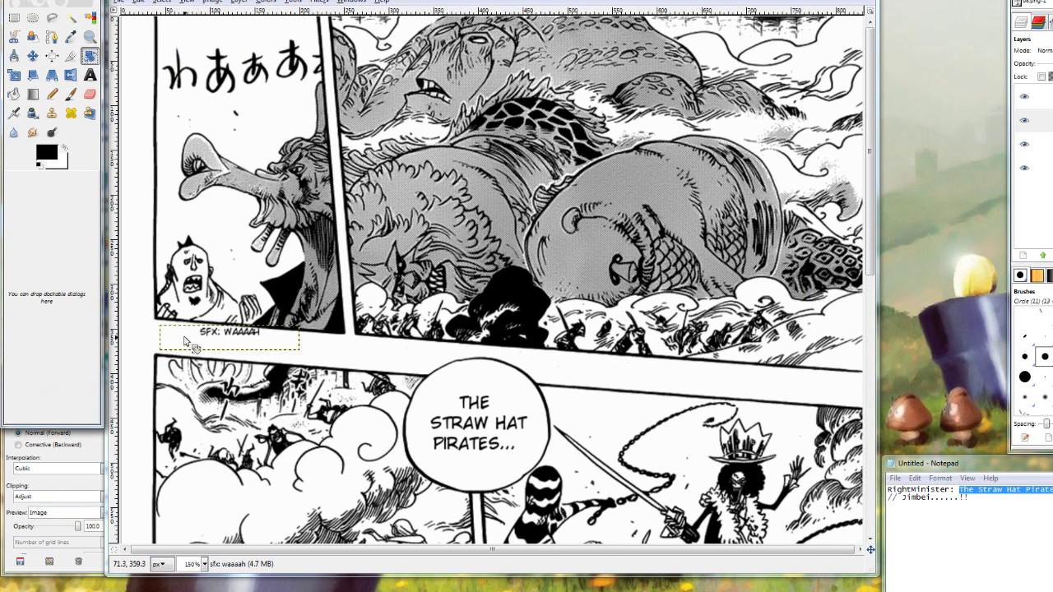
Rotate the SFX: WAAAAH caption about 3.98° to follow the slanted panel border.
left_click_drag(181, 338, 175, 333)
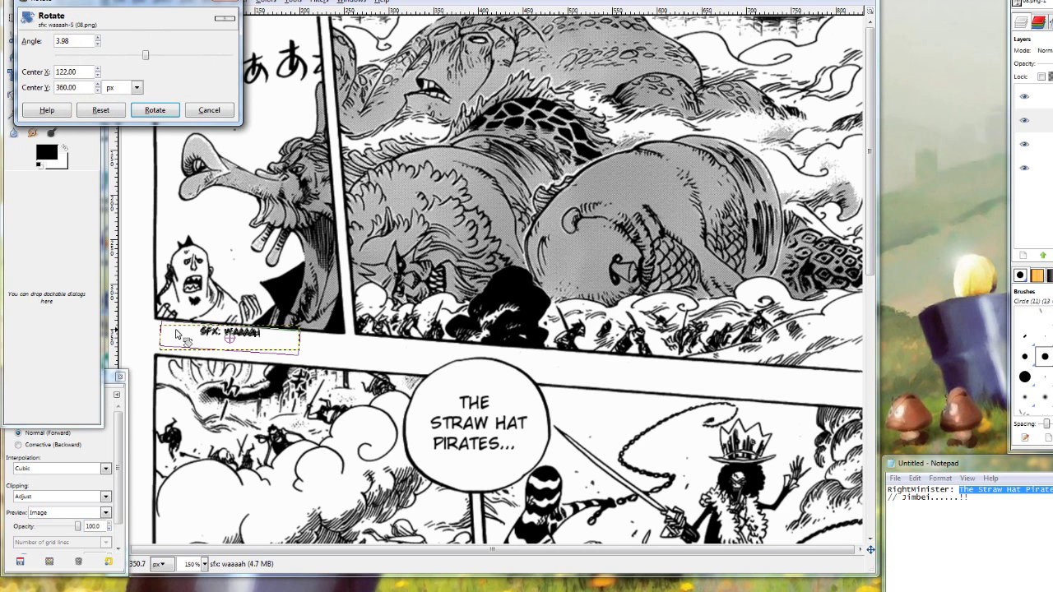
left_click(161, 111)
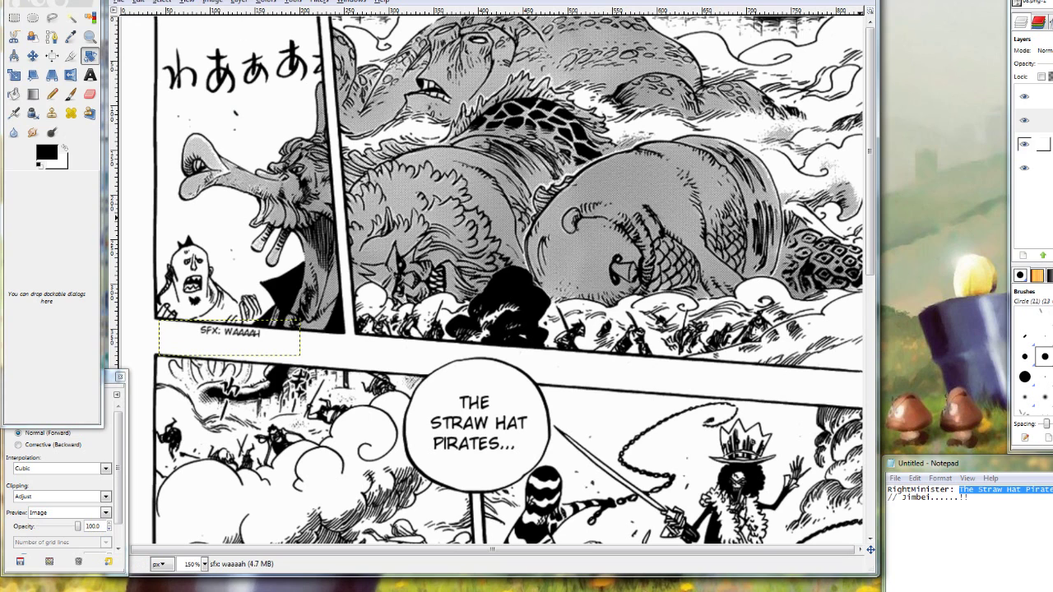
left_click(1028, 144)
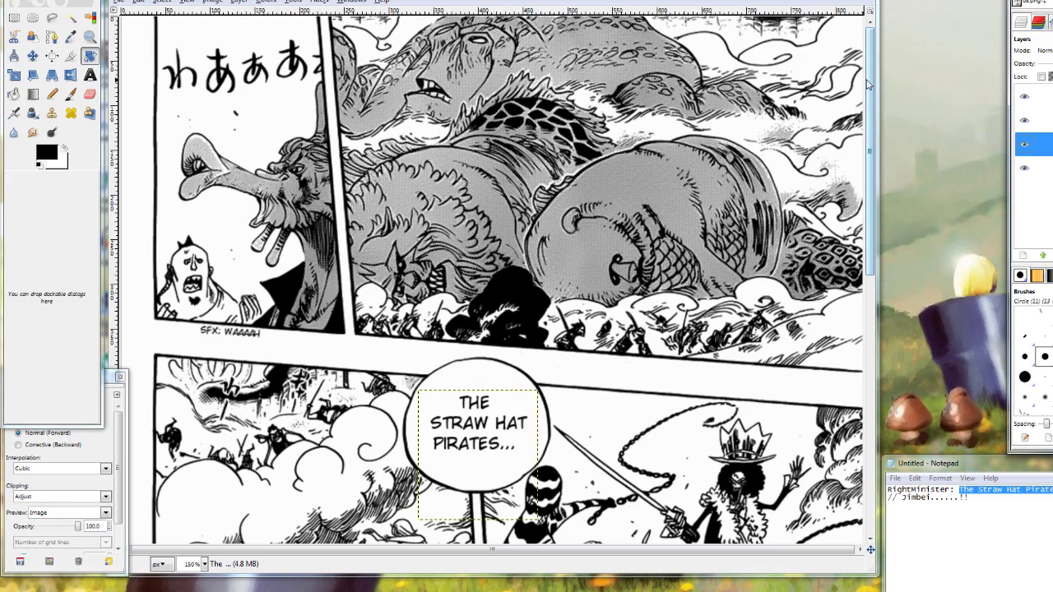
left_click_drag(869, 85, 864, 359)
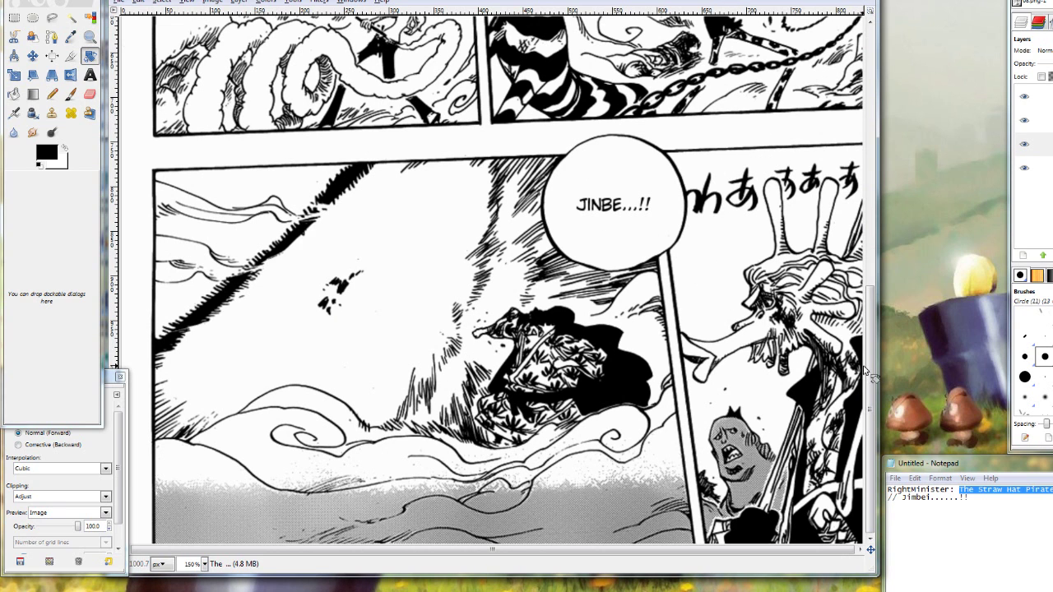
left_click(90, 74)
left_click_drag(870, 354, 939, 202)
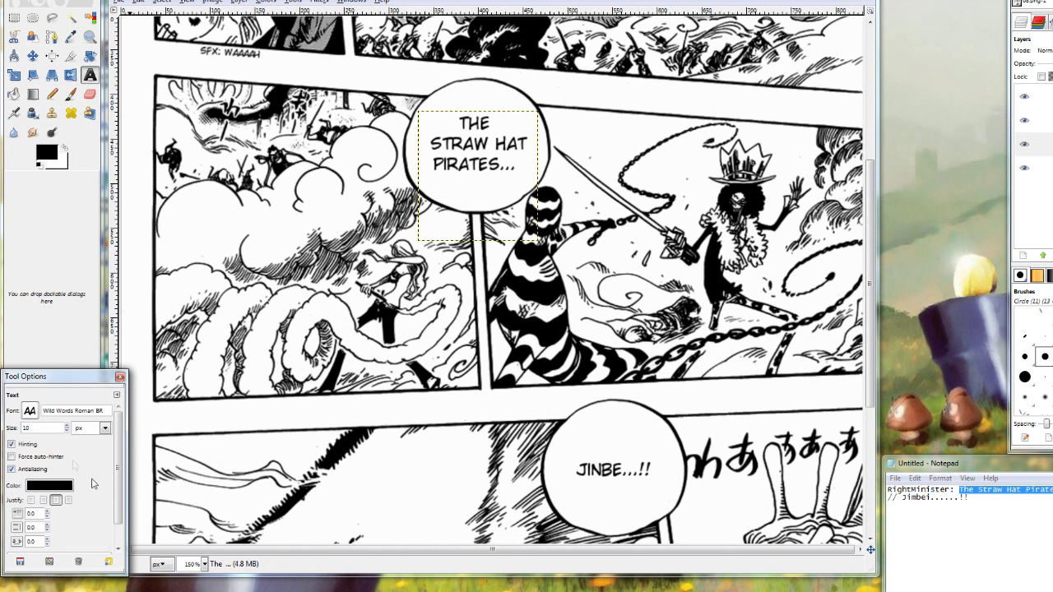
left_click(148, 376)
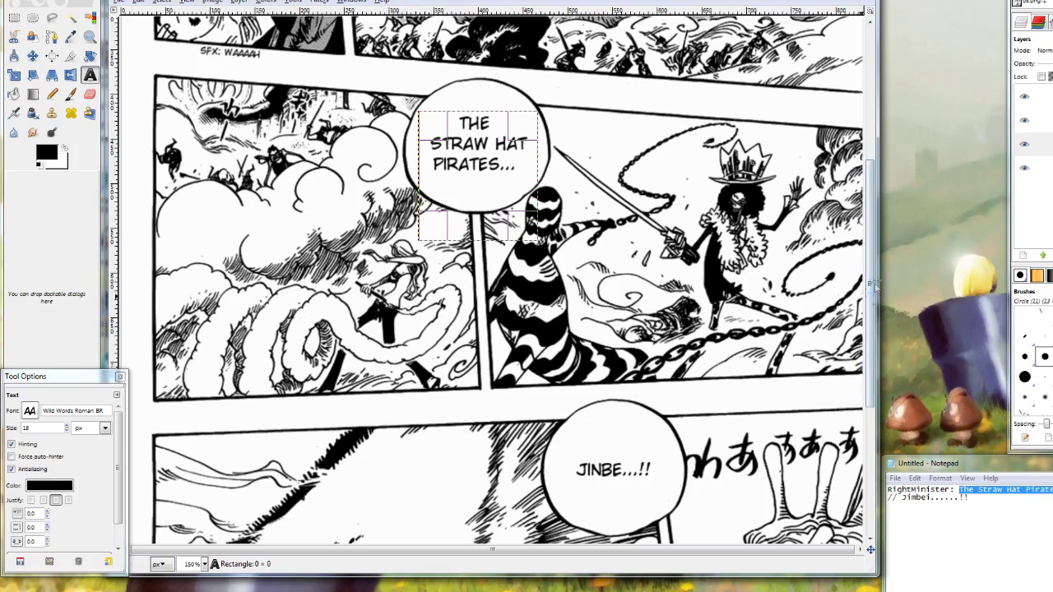
left_click_drag(870, 262, 859, 303)
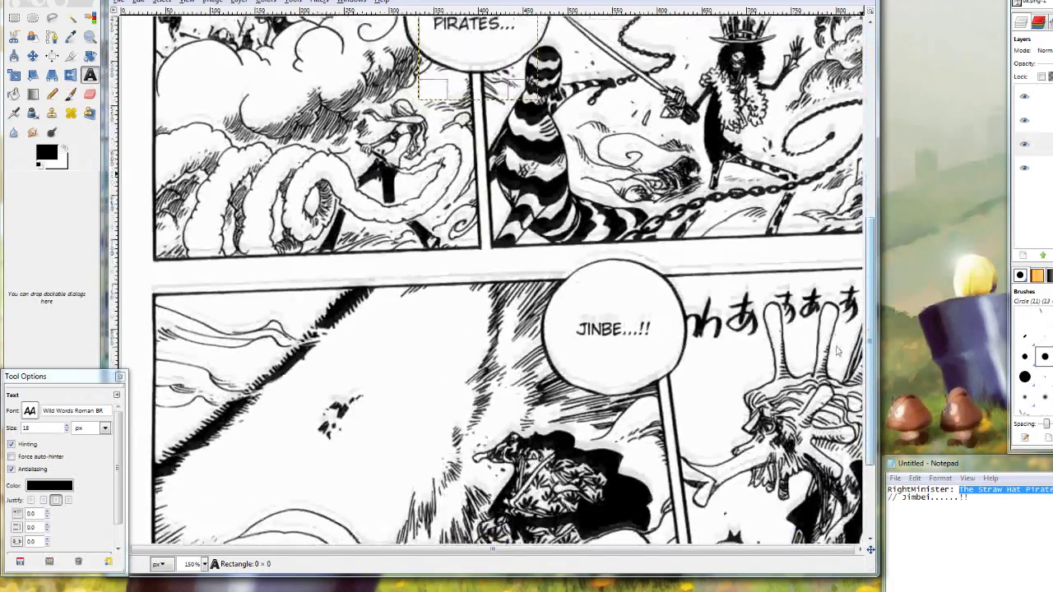
scroll(838, 351, "up", 5)
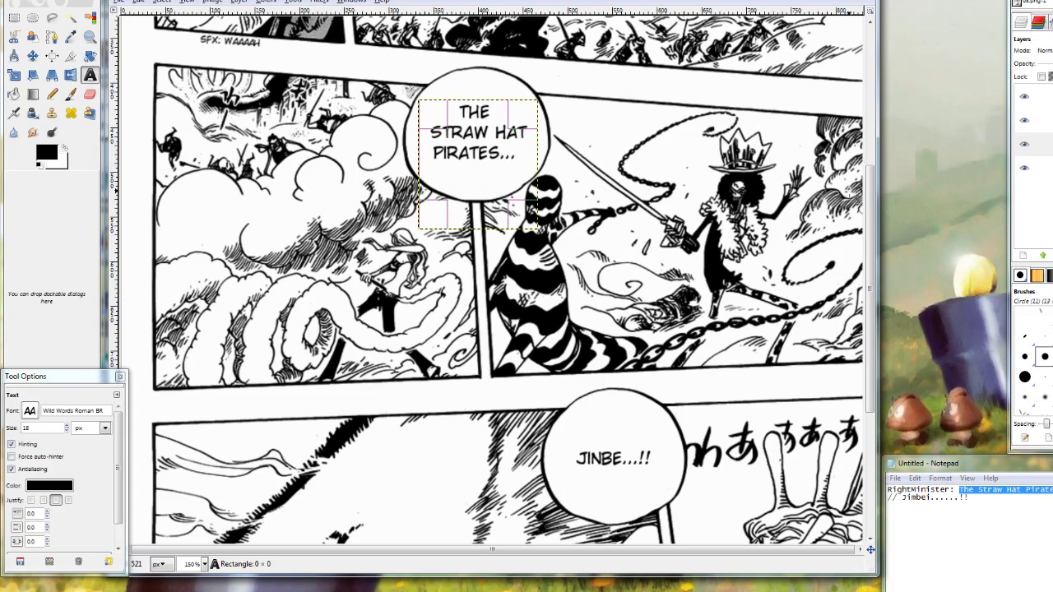
left_click_drag(870, 280, 865, 105)
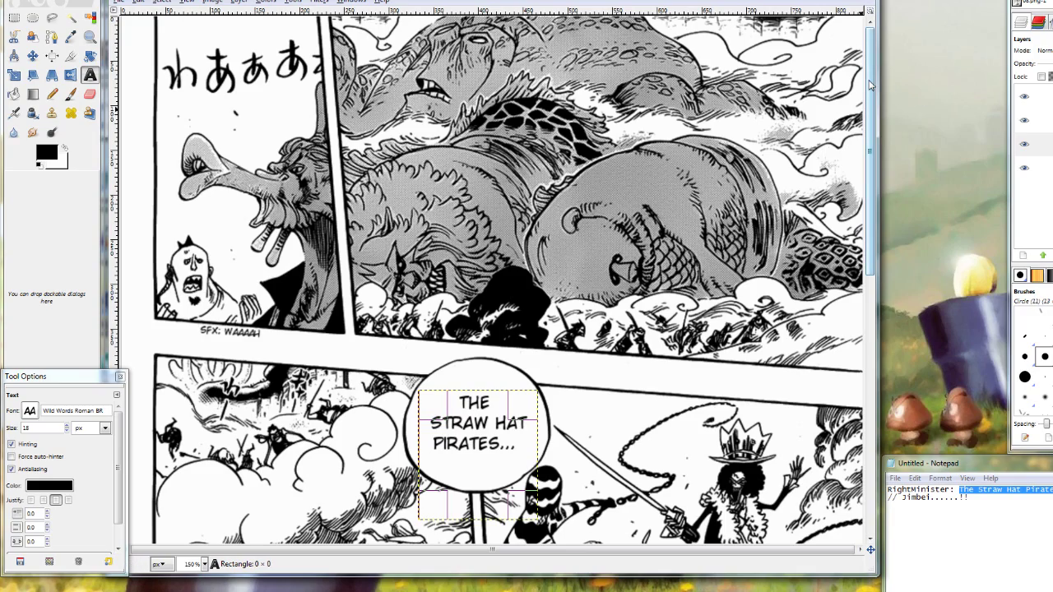
left_click_drag(871, 84, 868, 191)
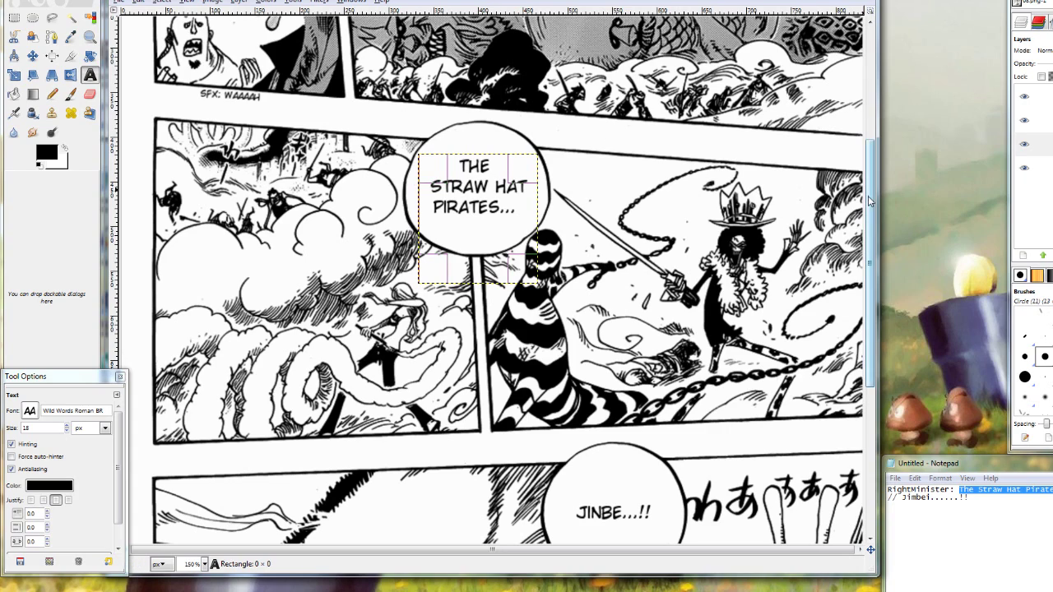
left_click_drag(869, 197, 865, 74)
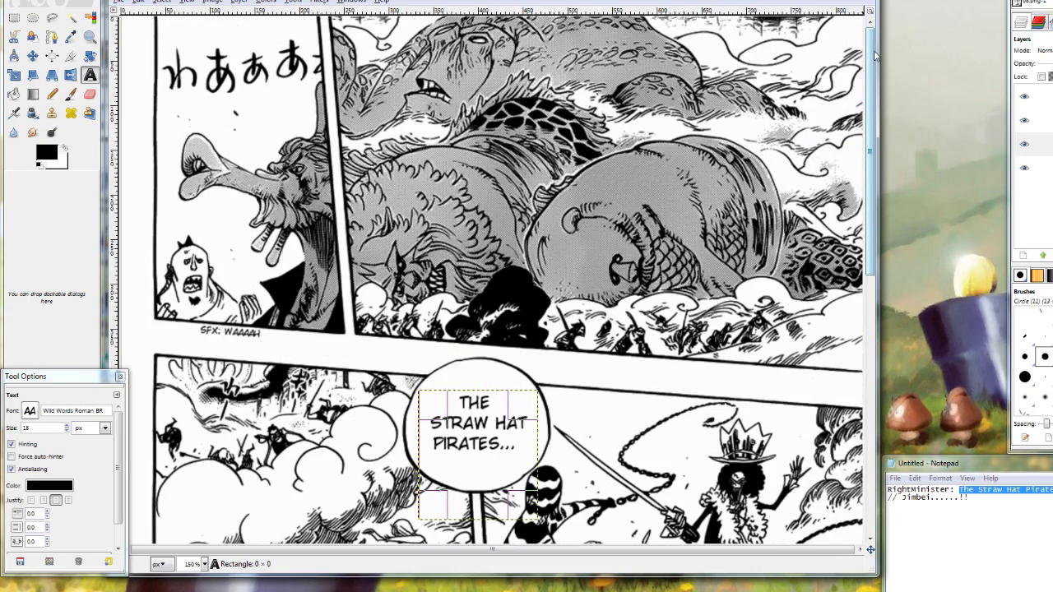
left_click_drag(872, 95, 825, 222)
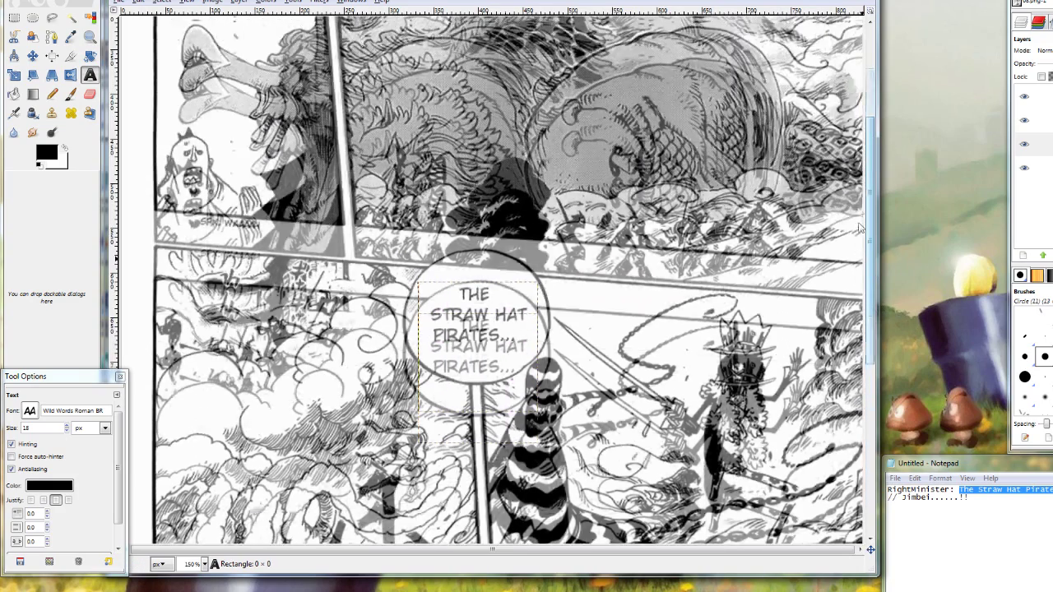
scroll(860, 228, "up", 3)
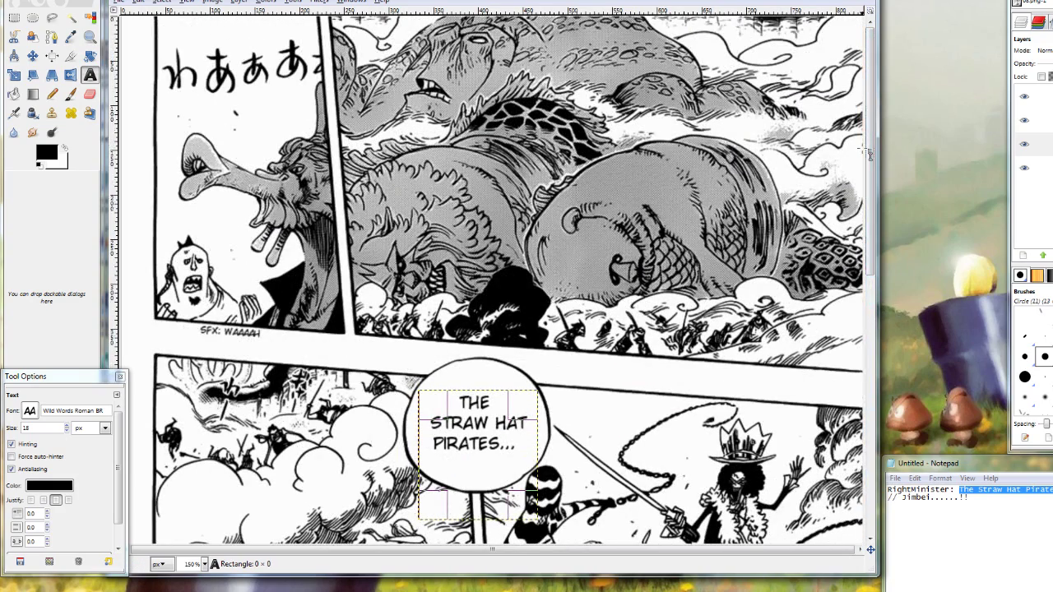